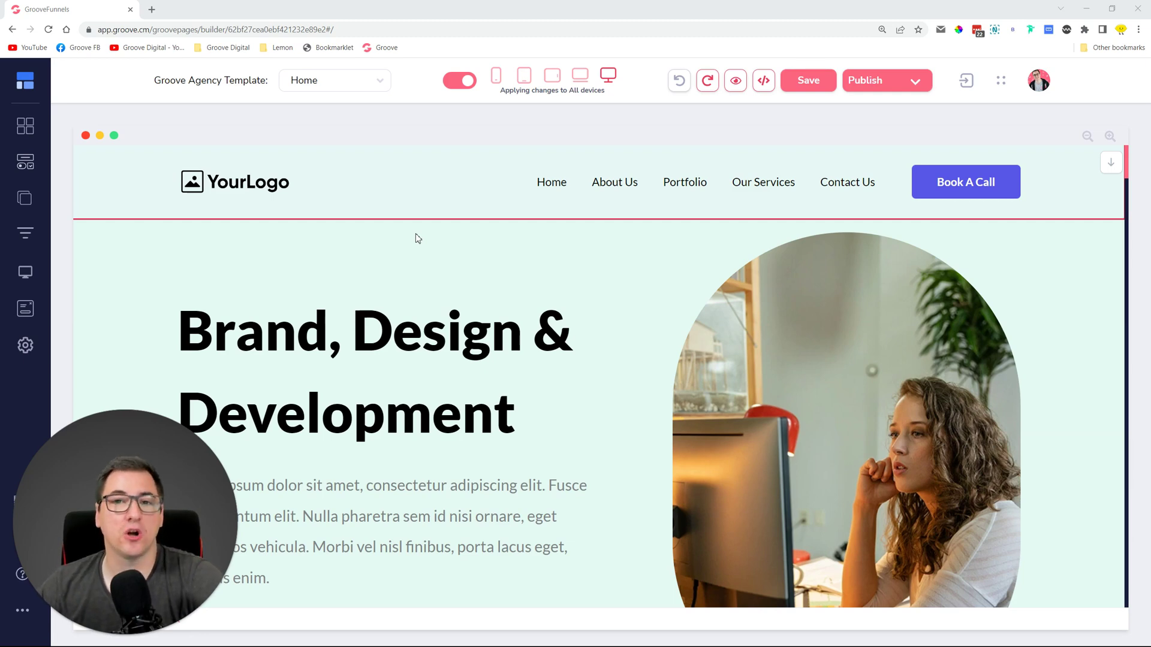
Replace the hero section's image with the RavenCrest Tactical OTF knives compare chart WebP uploaded from the Downloads folder.
click(793, 362)
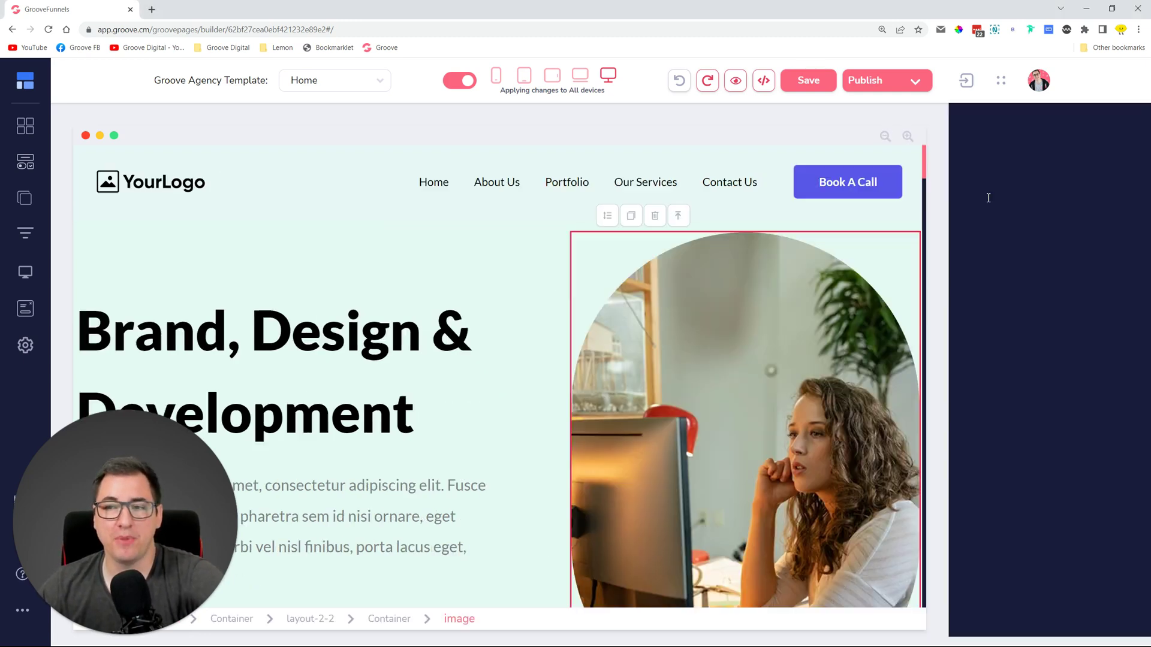
click(1033, 169)
click(1049, 283)
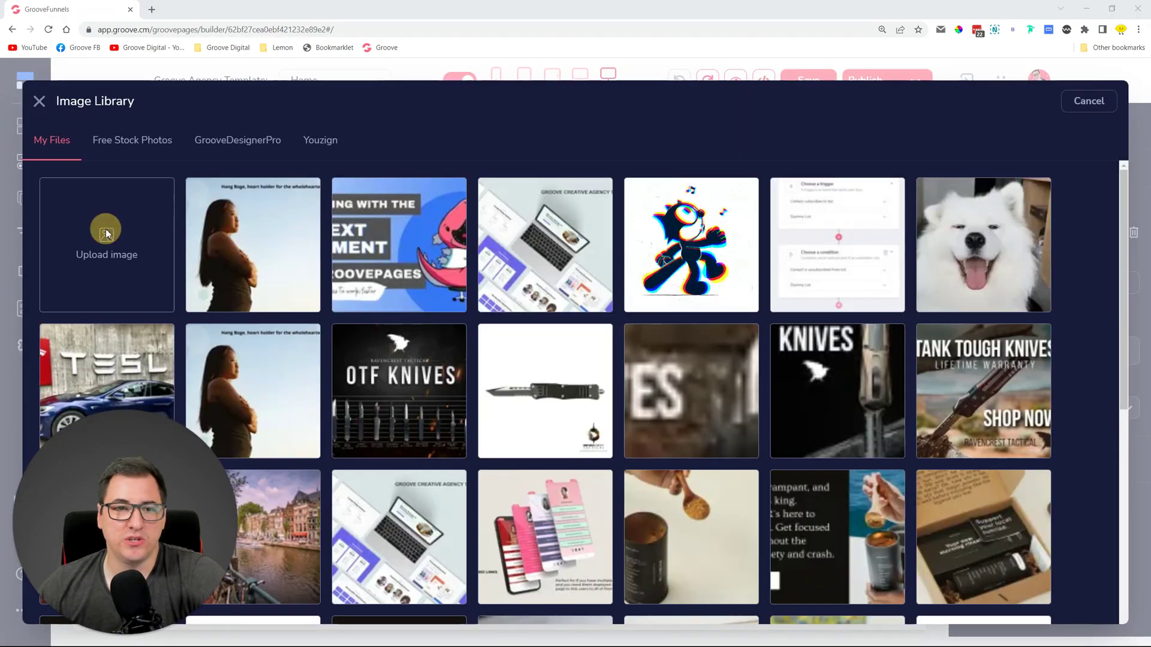
click(105, 229)
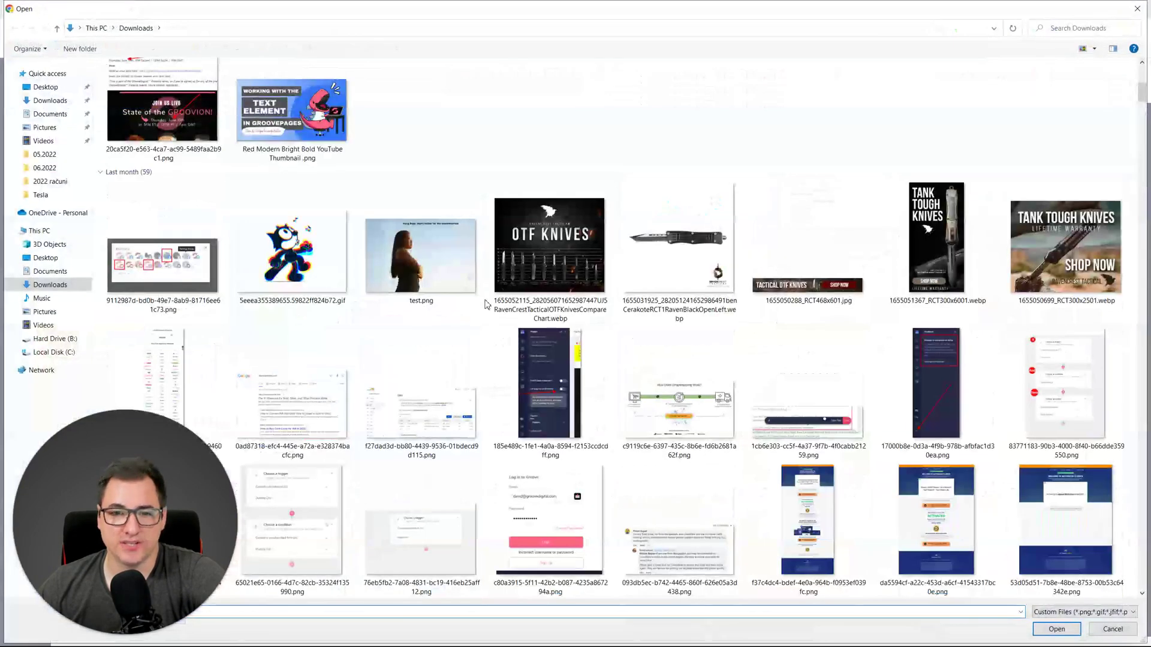
double_click(486, 305)
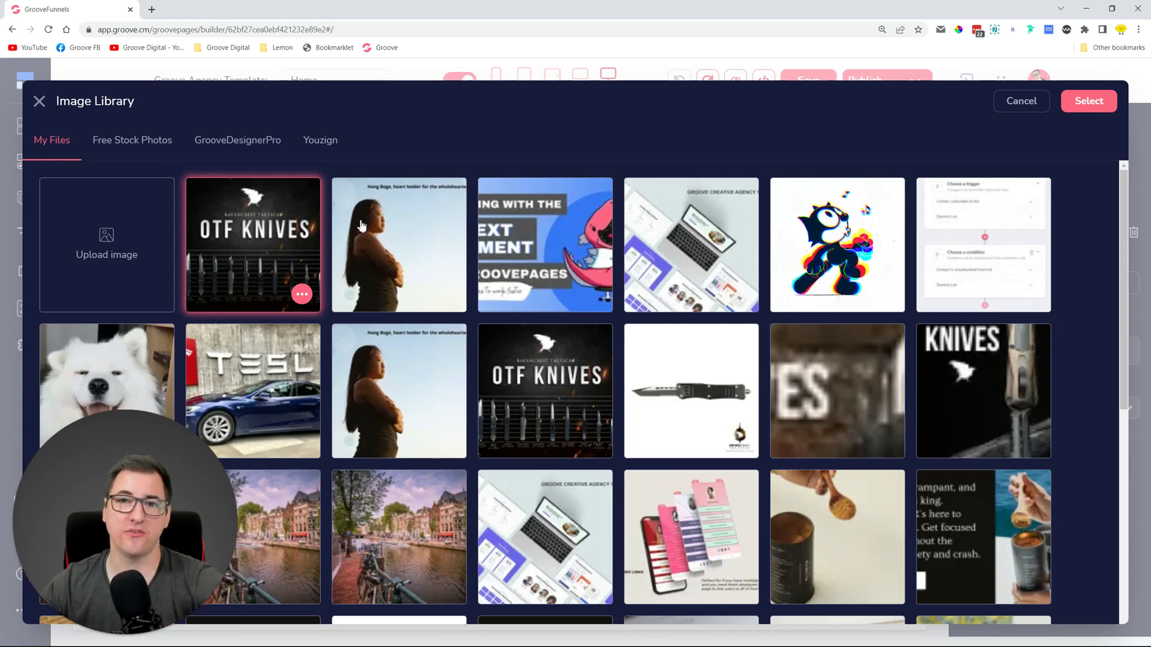
click(1107, 102)
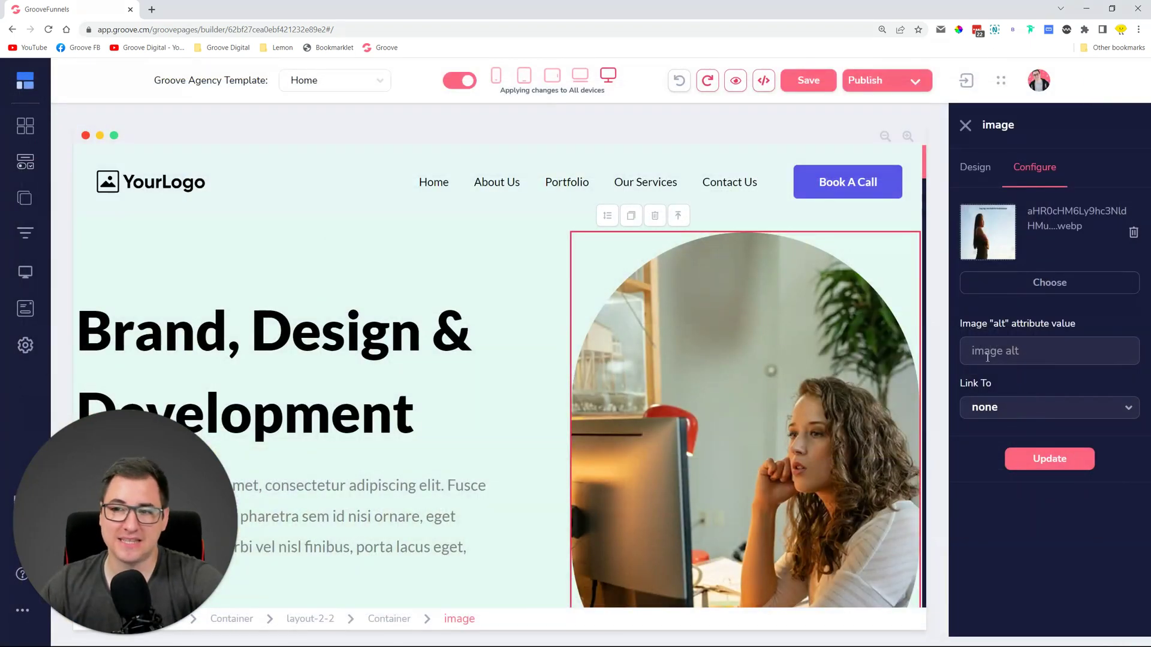
click(1040, 461)
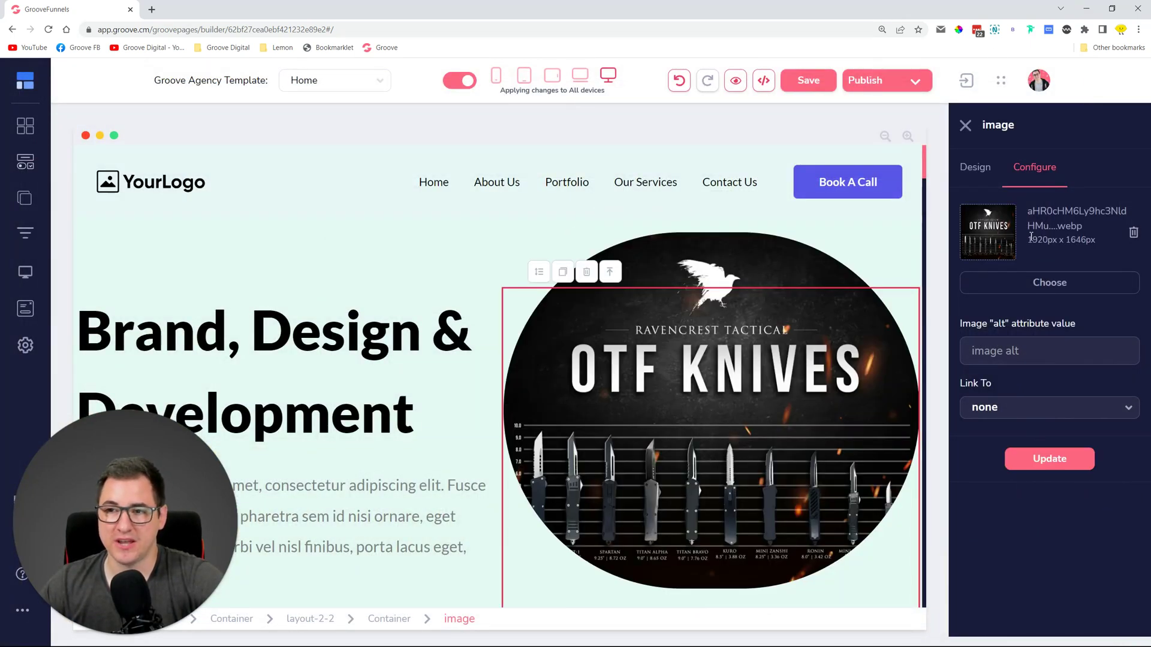
Check the pixel dimensions of the new hero image and undo the image replacement.
drag(1028, 240, 1082, 242)
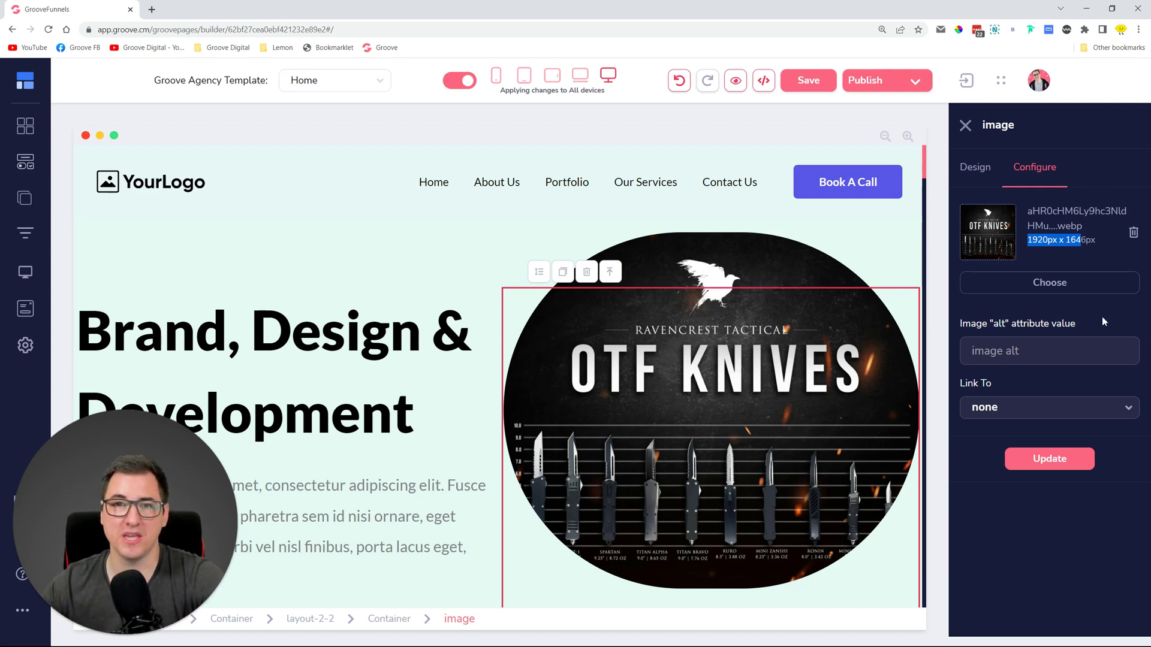
click(679, 82)
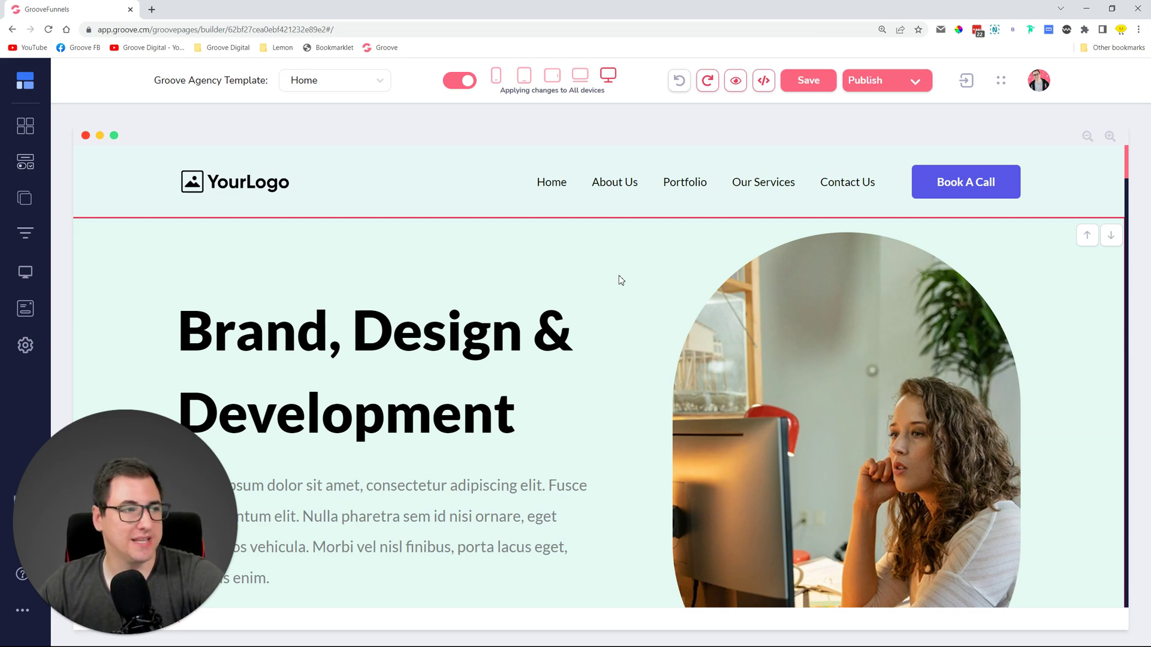
Change the text color of the "Brand, Design & Development" heading to the red #f74949 using the color spectrum.
scroll(621, 281, down, 2)
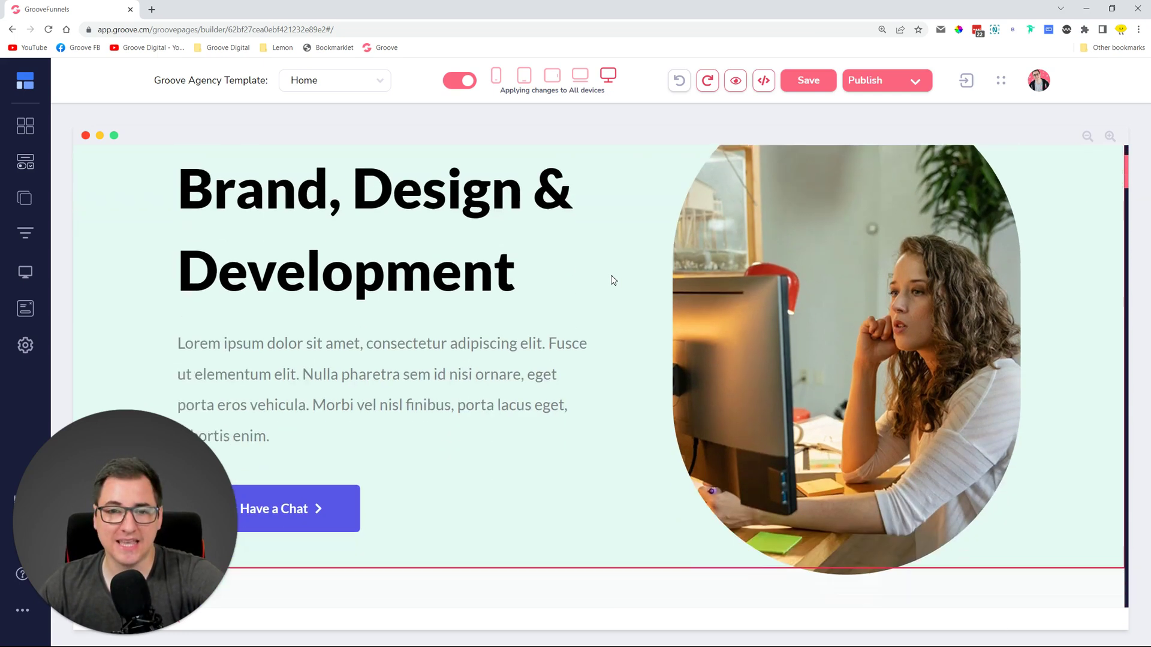
click(401, 210)
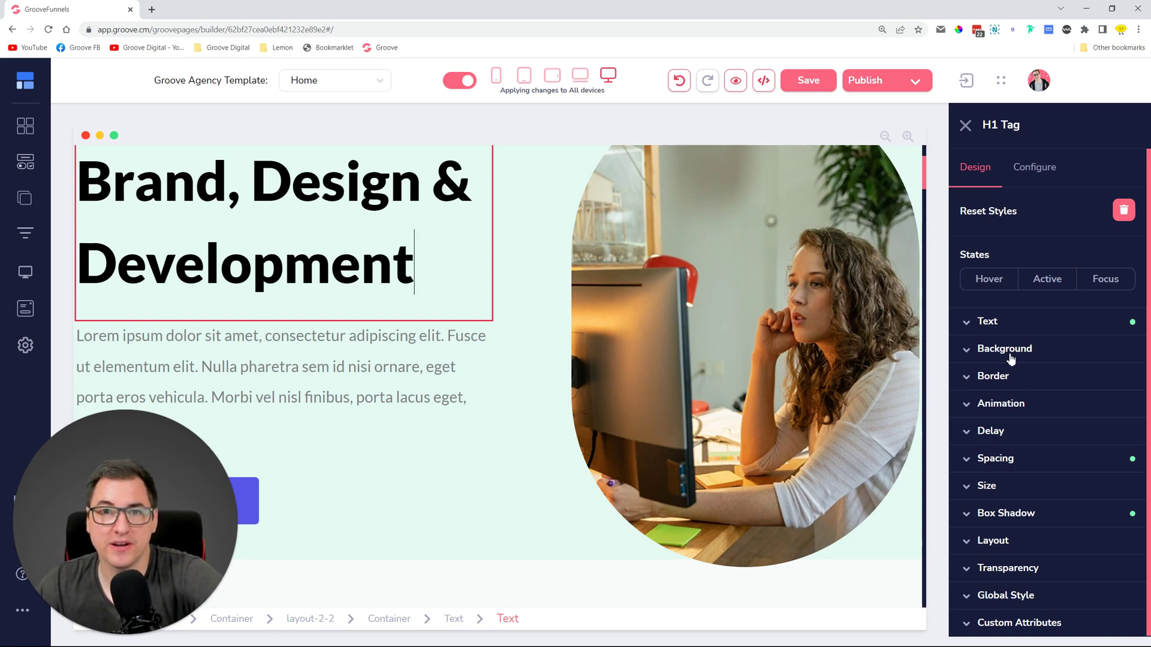
click(1020, 323)
click(1120, 367)
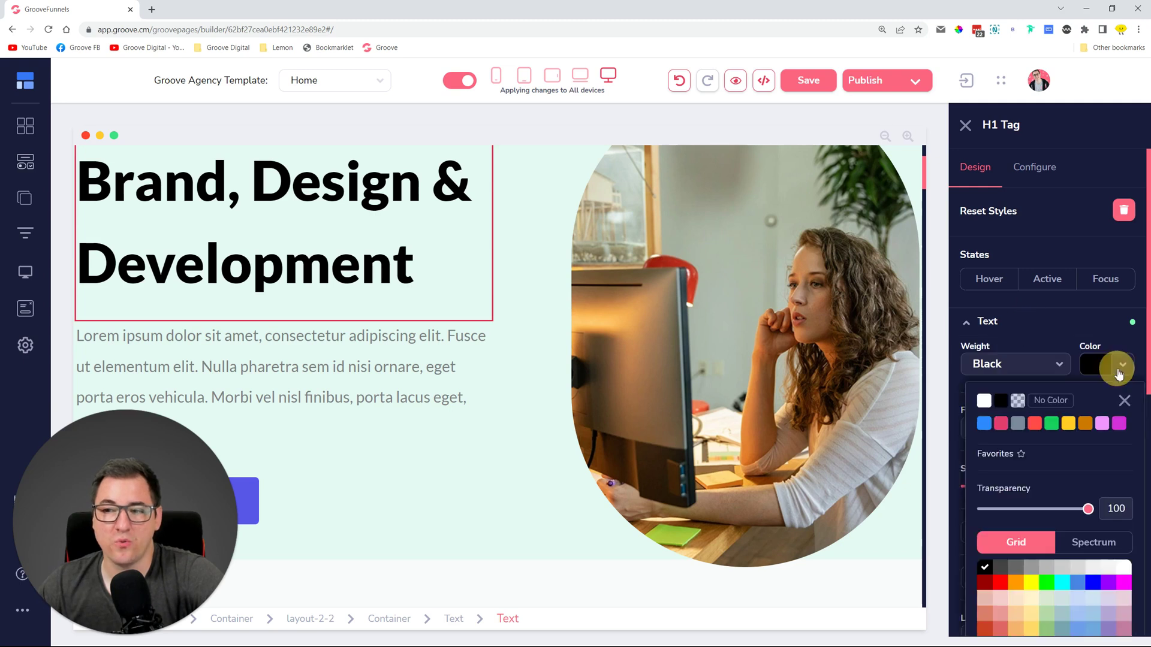
scroll(980, 384, down, 2)
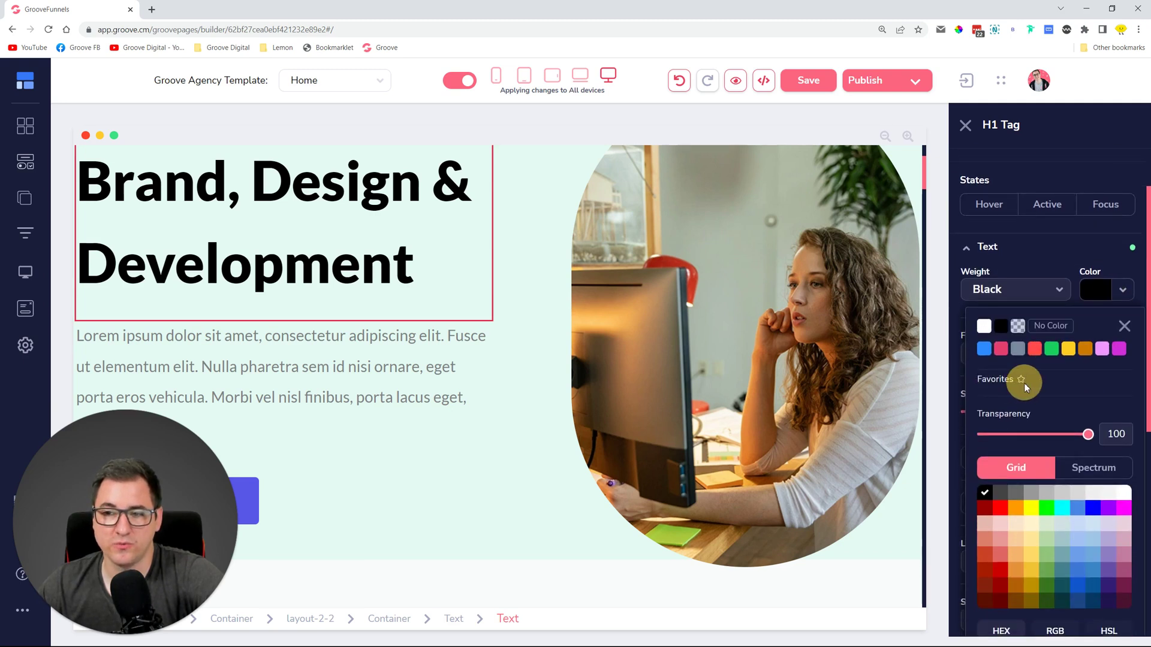
scroll(1024, 383, down, 3)
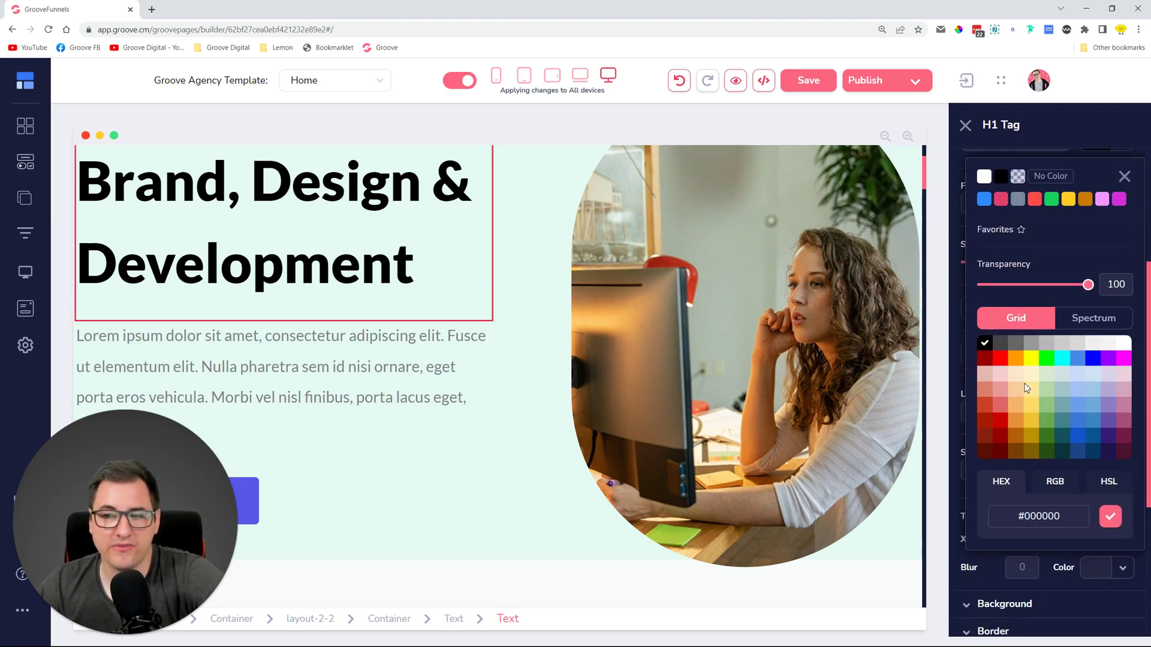
click(1097, 319)
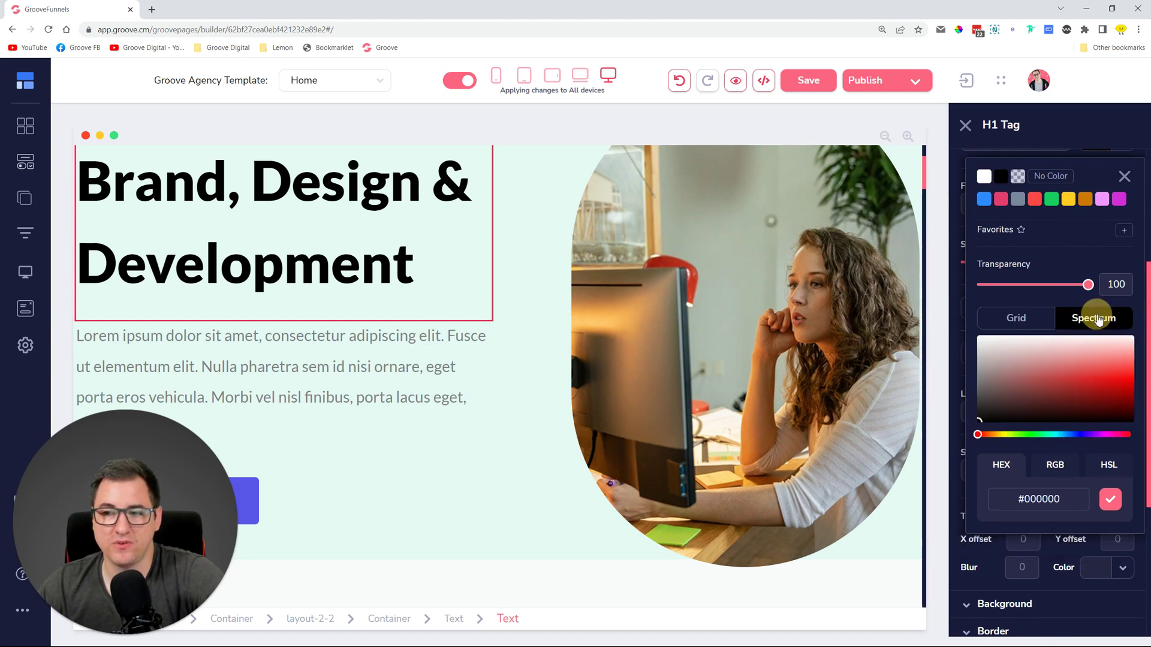
mouse_move(1087, 375)
mouse_down()
mouse_move(1059, 381)
mouse_move(1062, 368)
mouse_up()
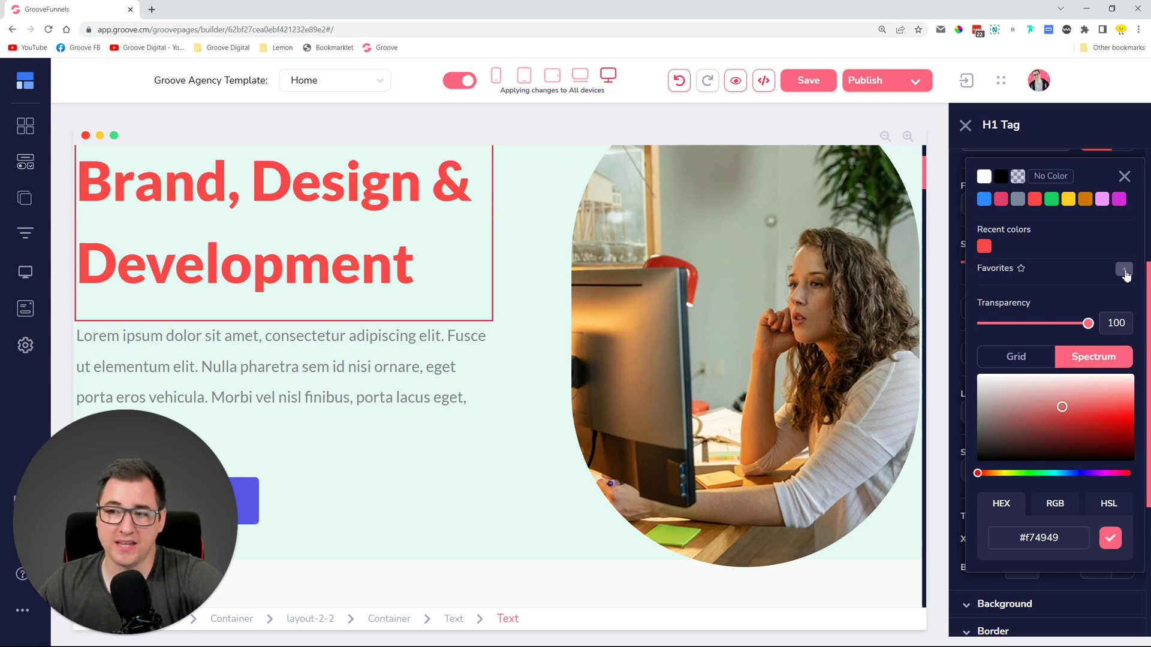
Add the heading's red color to the favorite colors and remove it again, closing the heading's text settings.
click(1125, 271)
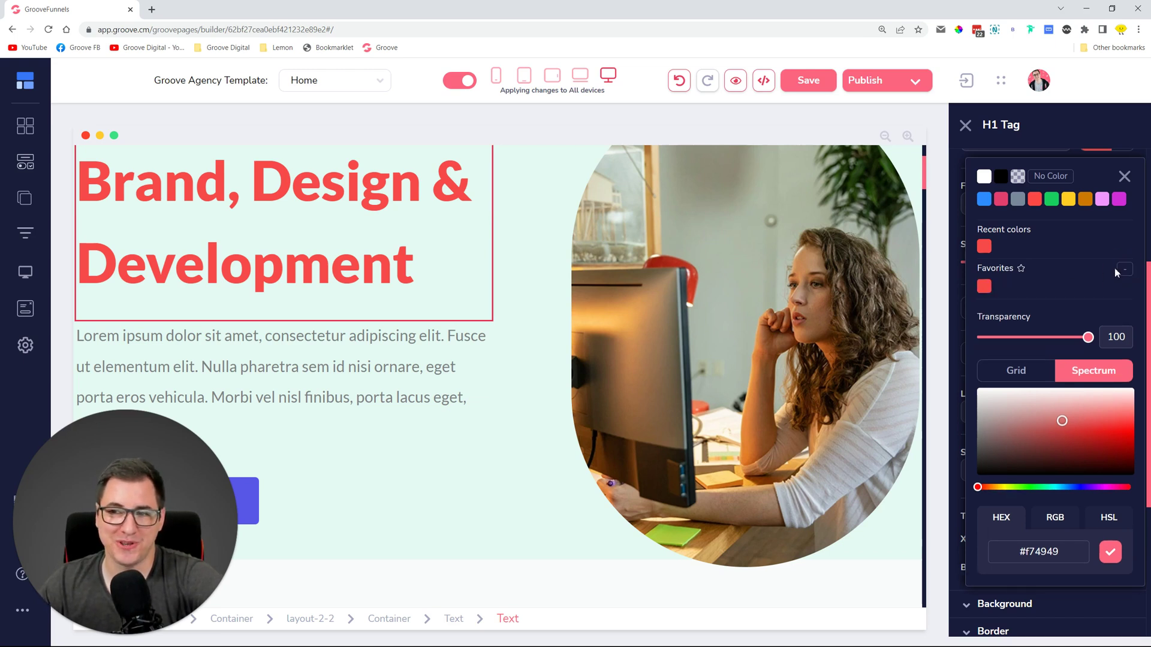
click(1124, 269)
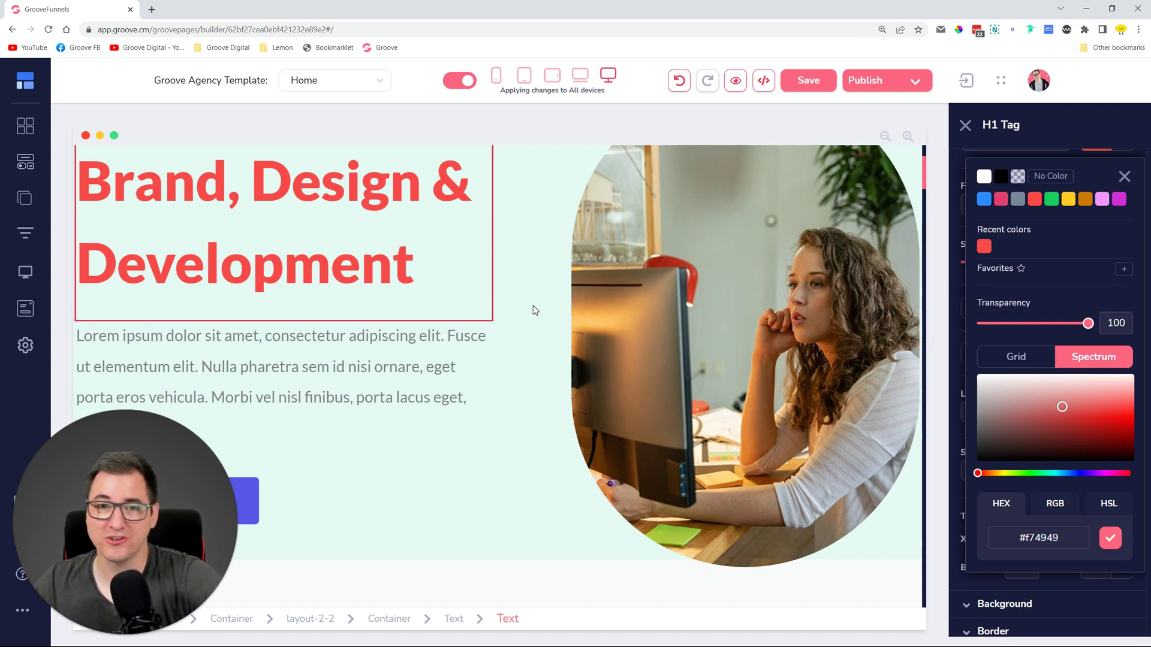
scroll(535, 310, up, 1)
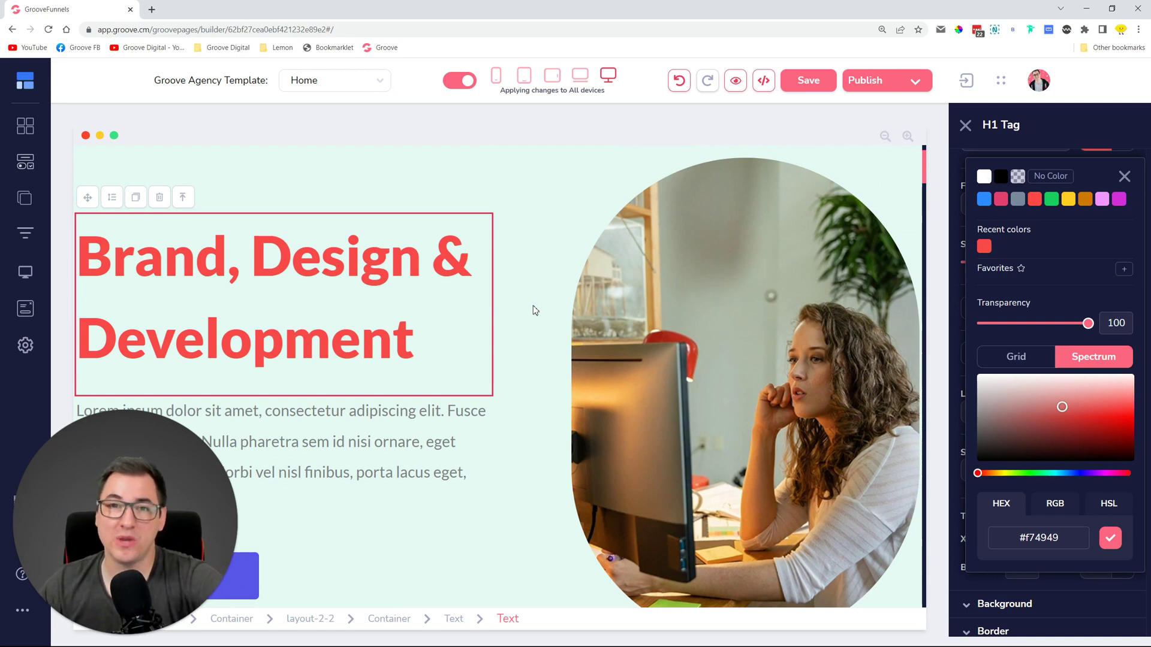
click(1124, 180)
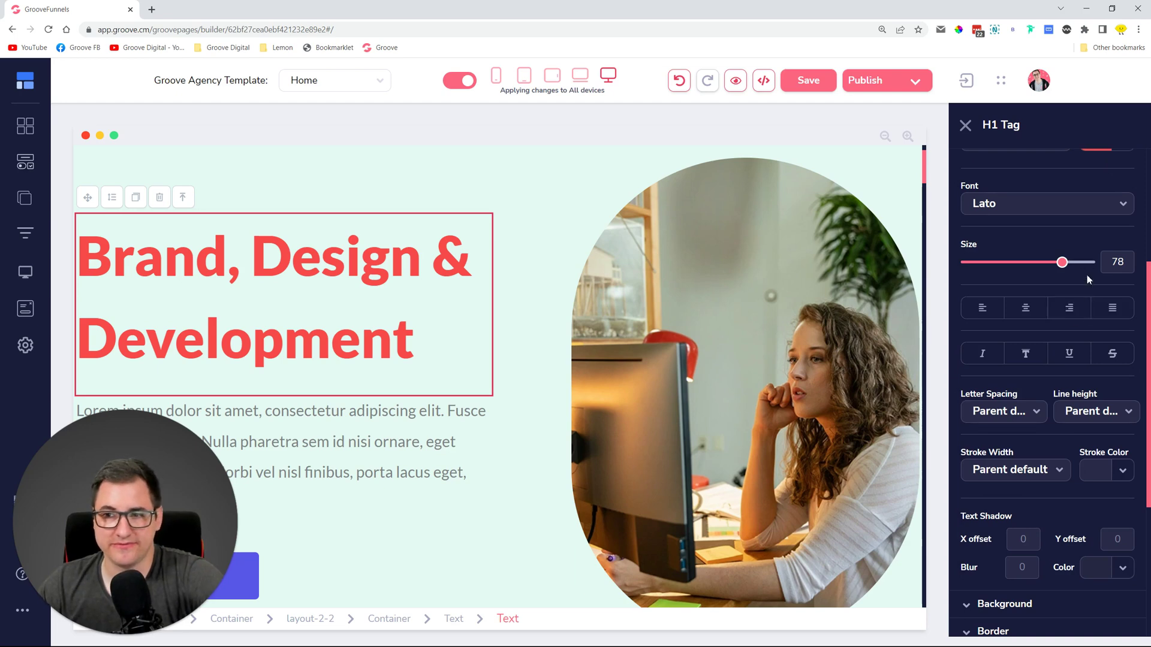
scroll(1089, 279, up, 5)
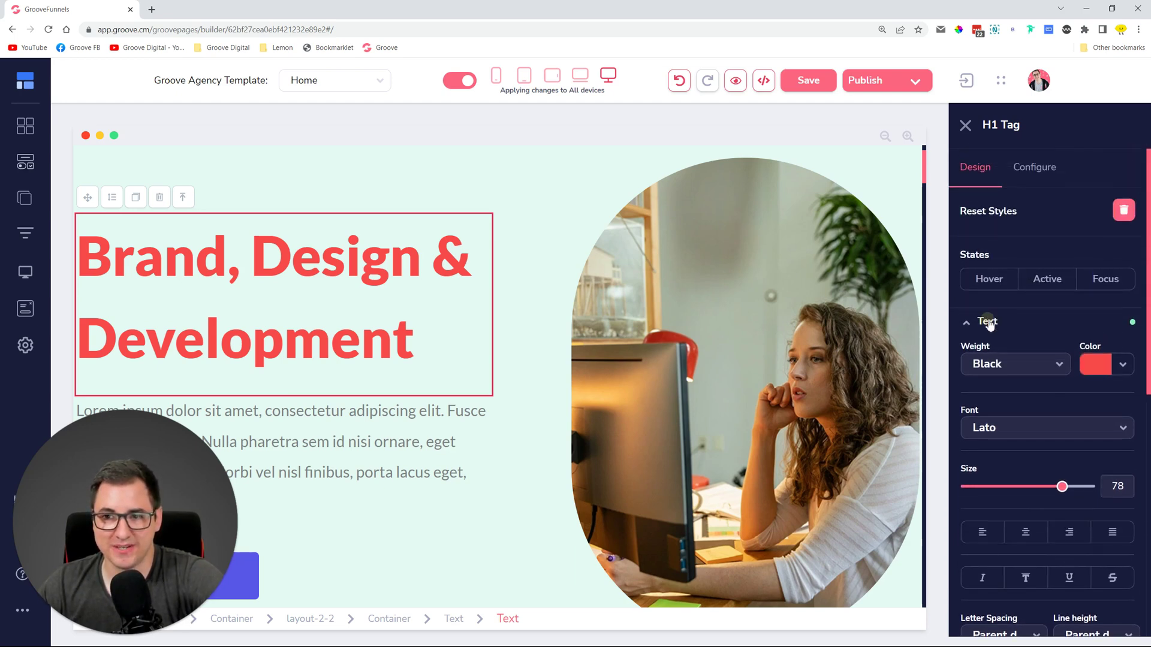
click(988, 322)
Set the border radius of the "Let's Have a Chat" button's upper-right and lower-left corners to 99 px.
scroll(548, 373, down, 3)
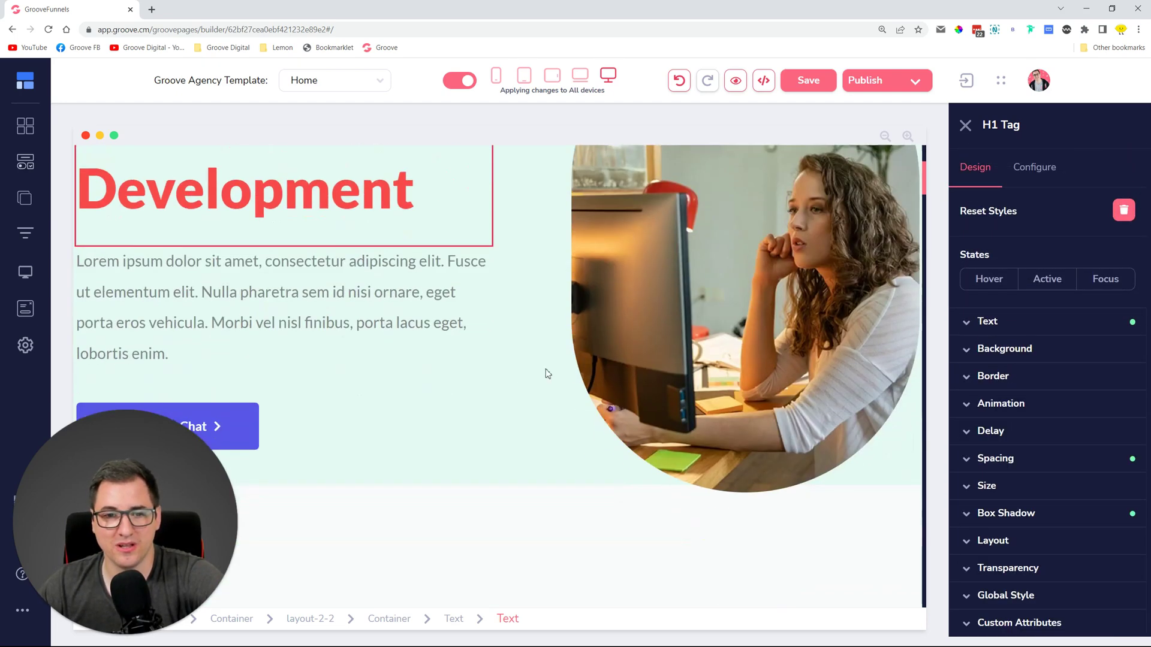
scroll(547, 373, down, 5)
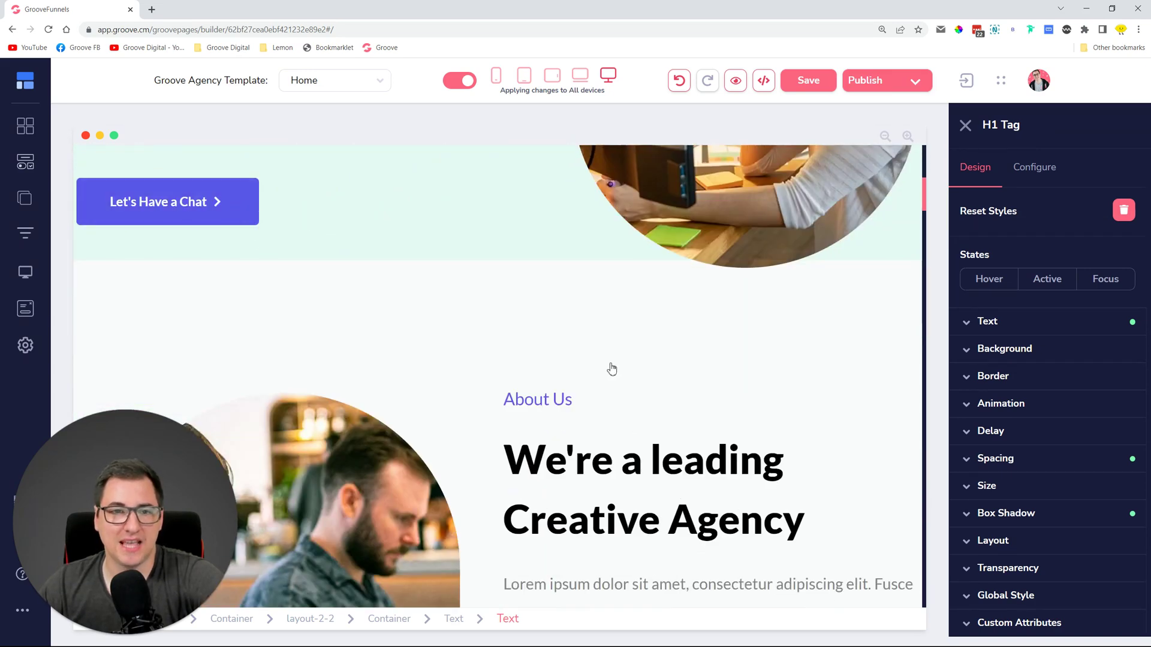
scroll(611, 369, up, 3)
click(188, 361)
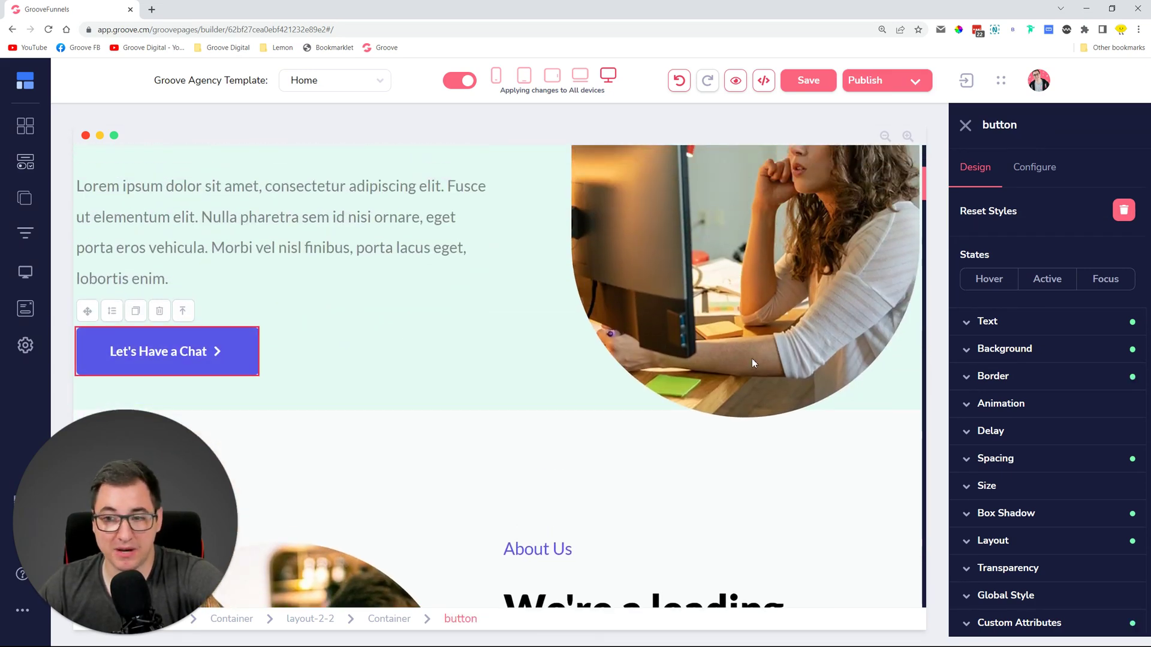
click(1025, 378)
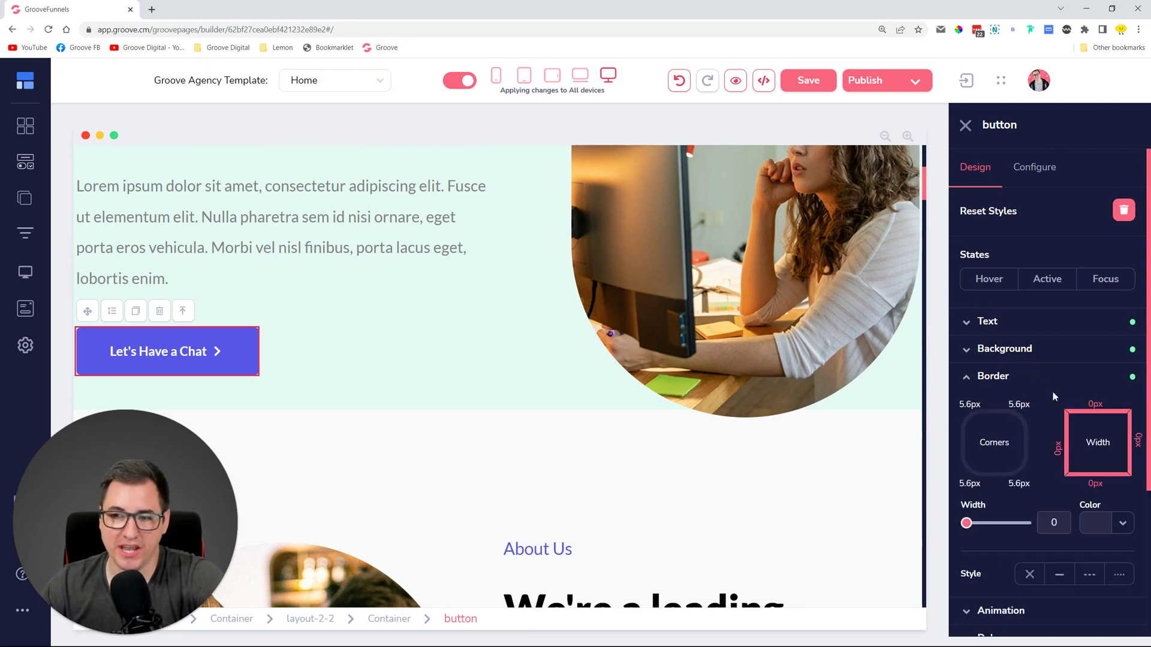
scroll(1055, 378, down, 1)
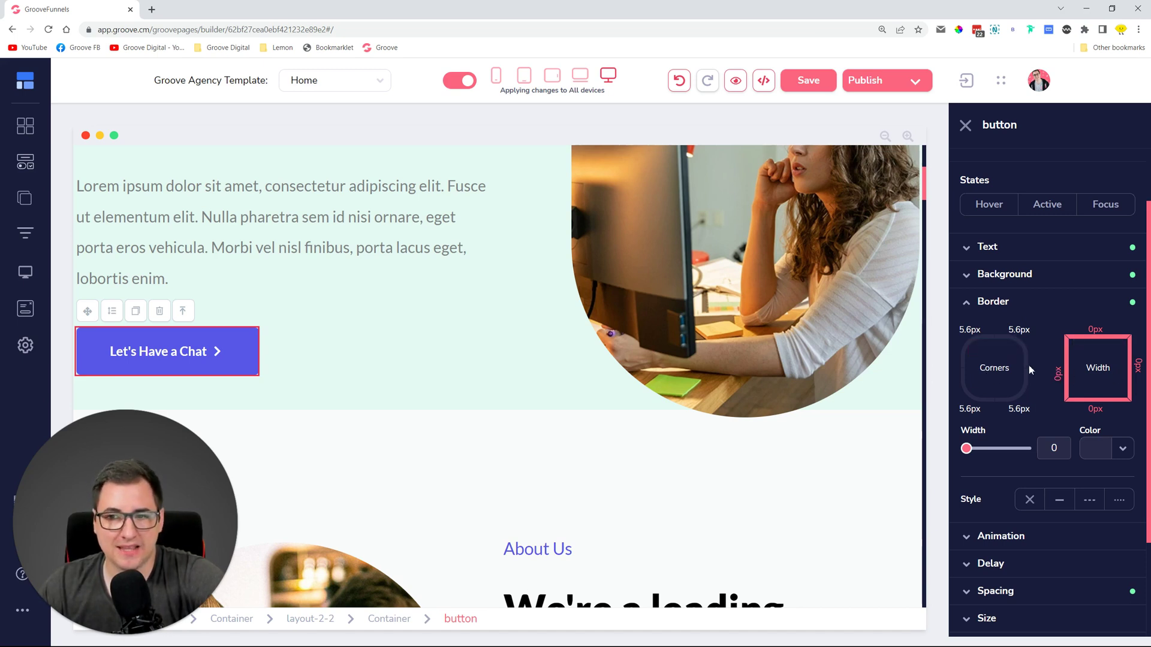
click(998, 375)
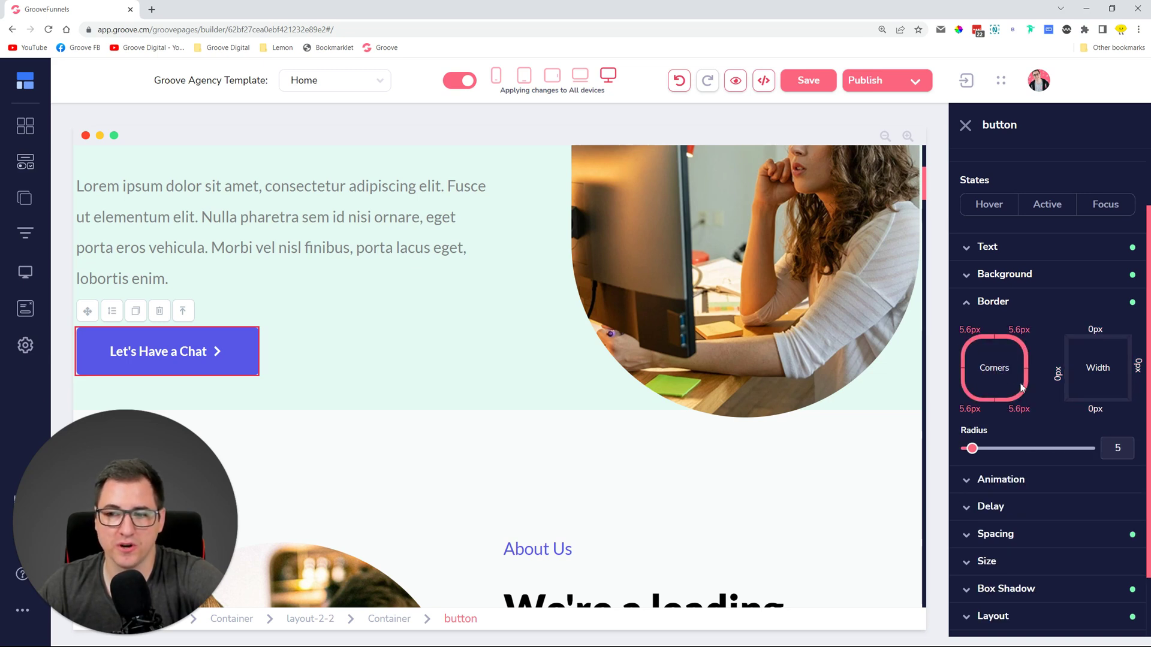
click(966, 347)
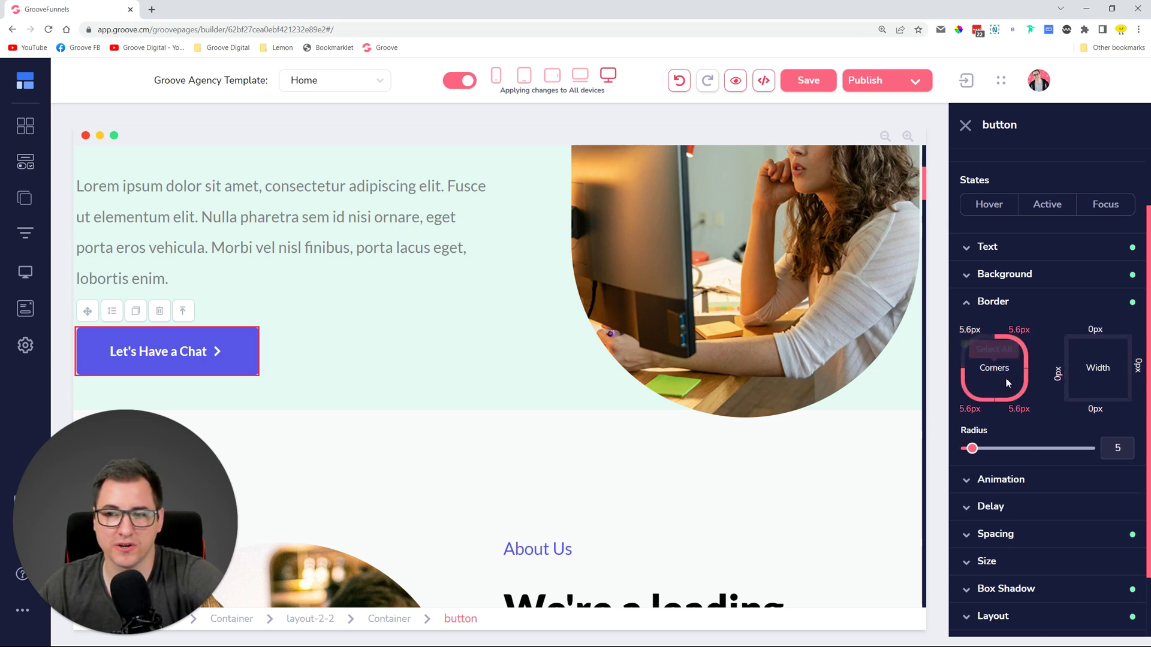
click(1021, 390)
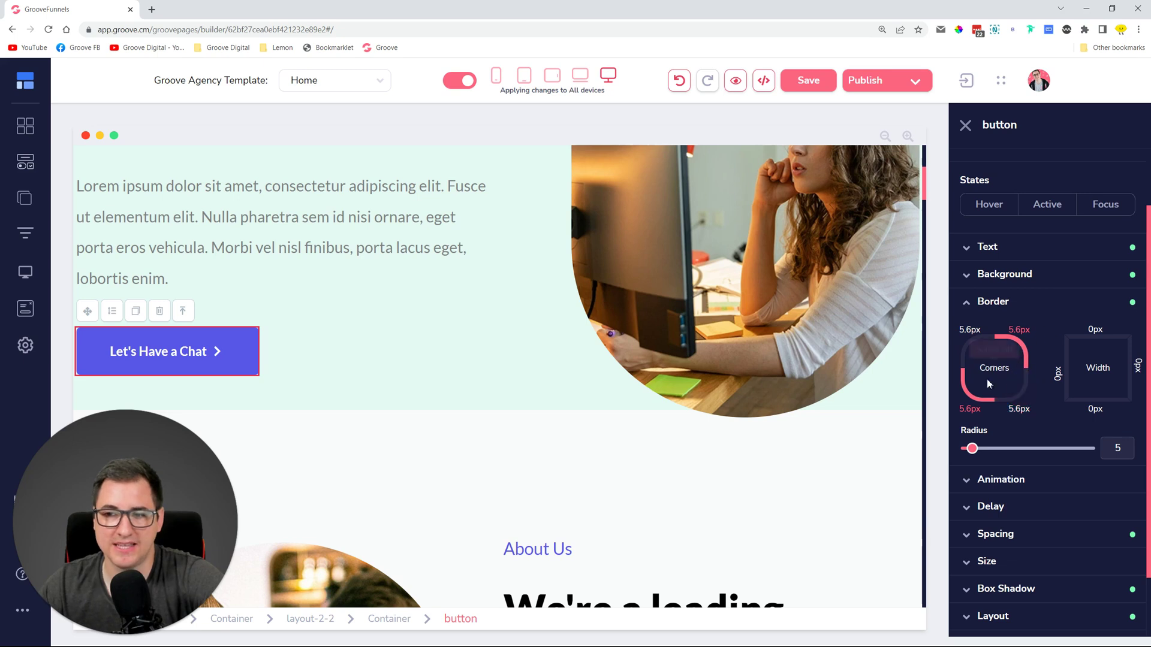
drag(972, 450, 1088, 449)
click(415, 353)
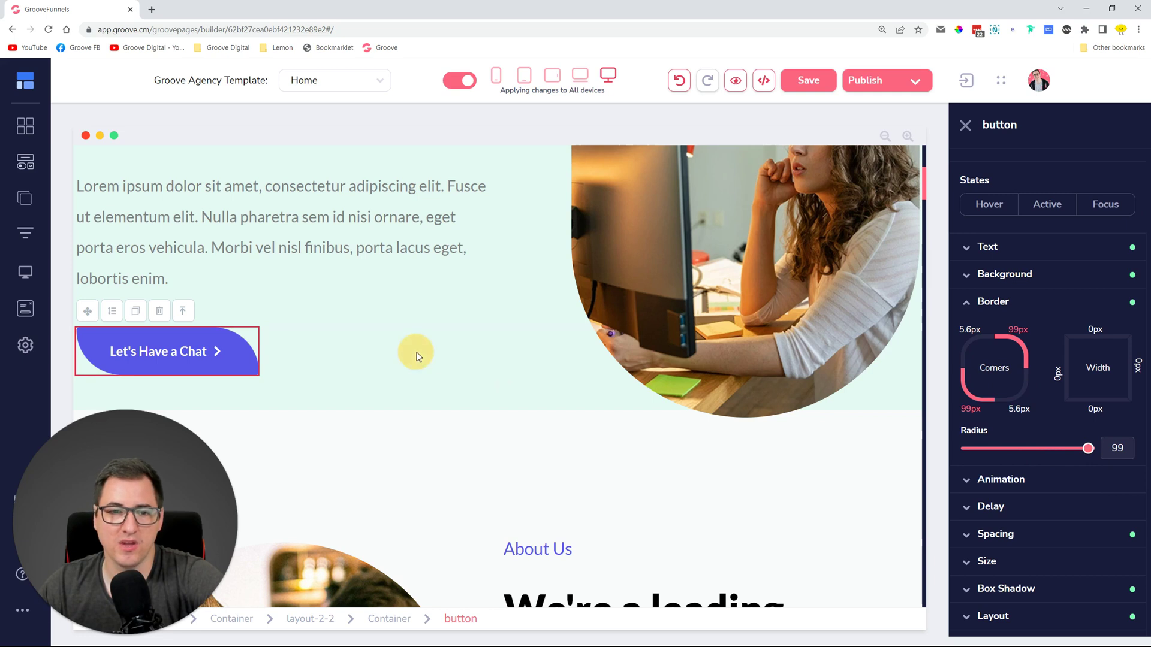
Reduce the border radius of the "Let's Have a Chat" button's upper-right and lower-left corners to 7 px.
click(240, 372)
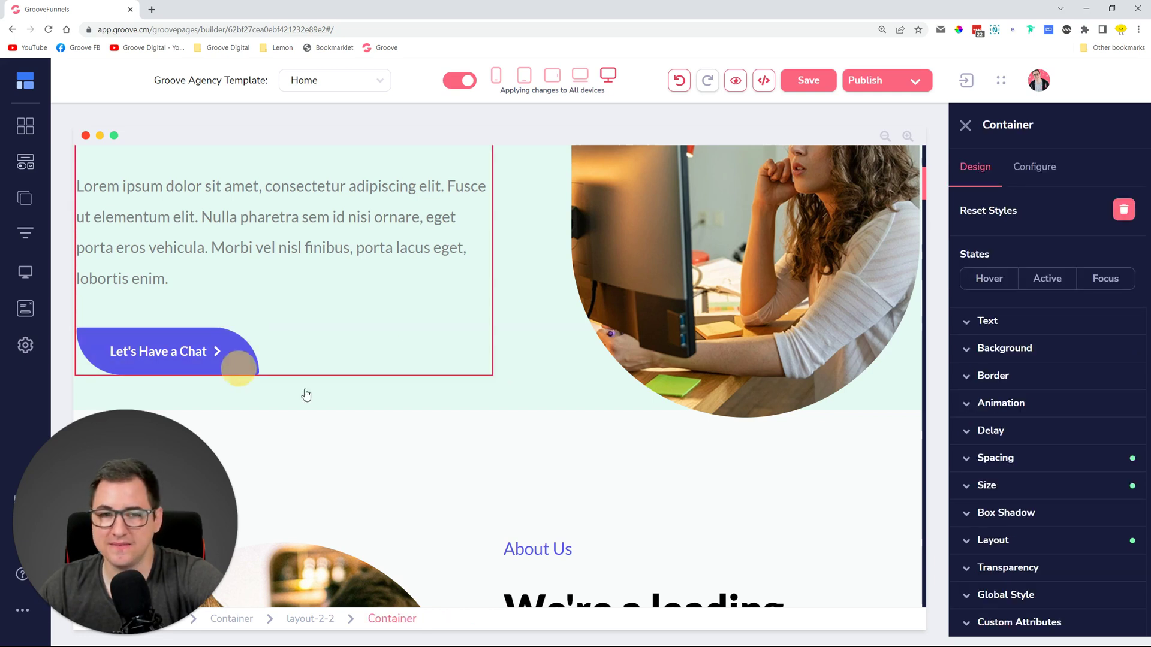
click(992, 371)
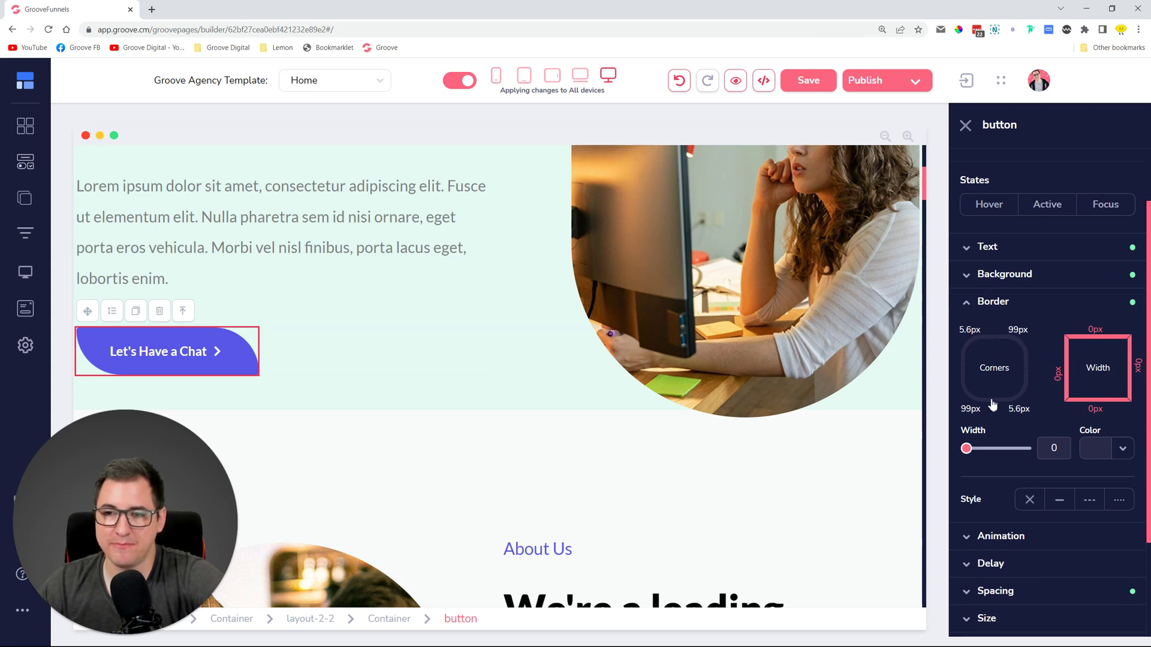
click(1019, 336)
click(974, 397)
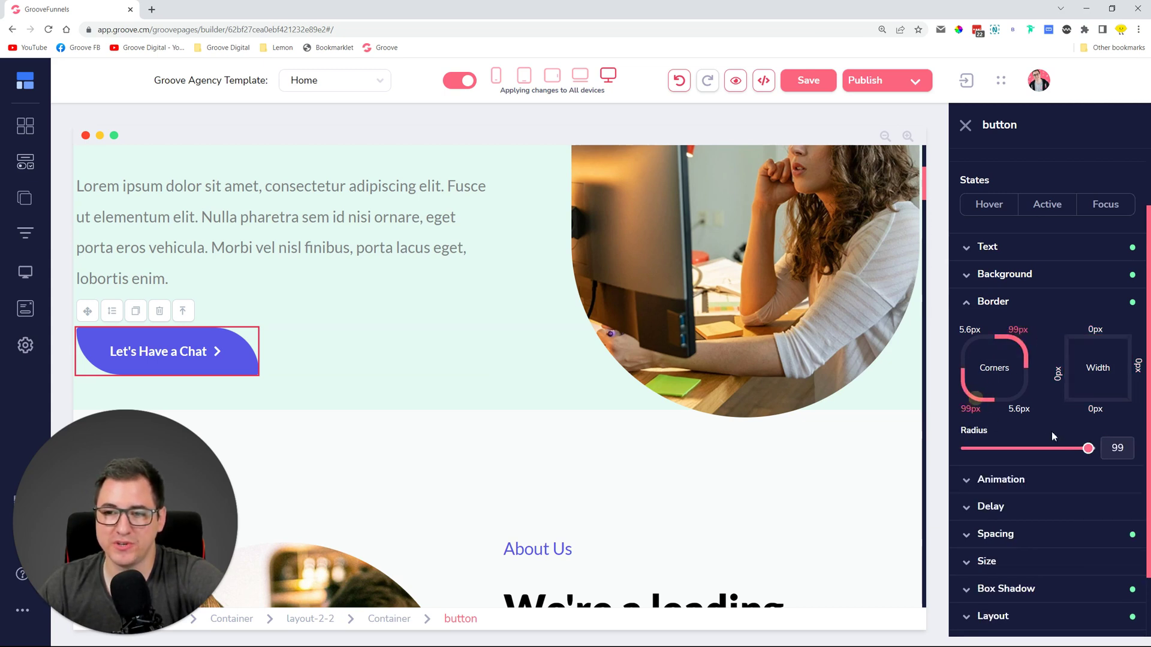
drag(1088, 449, 975, 448)
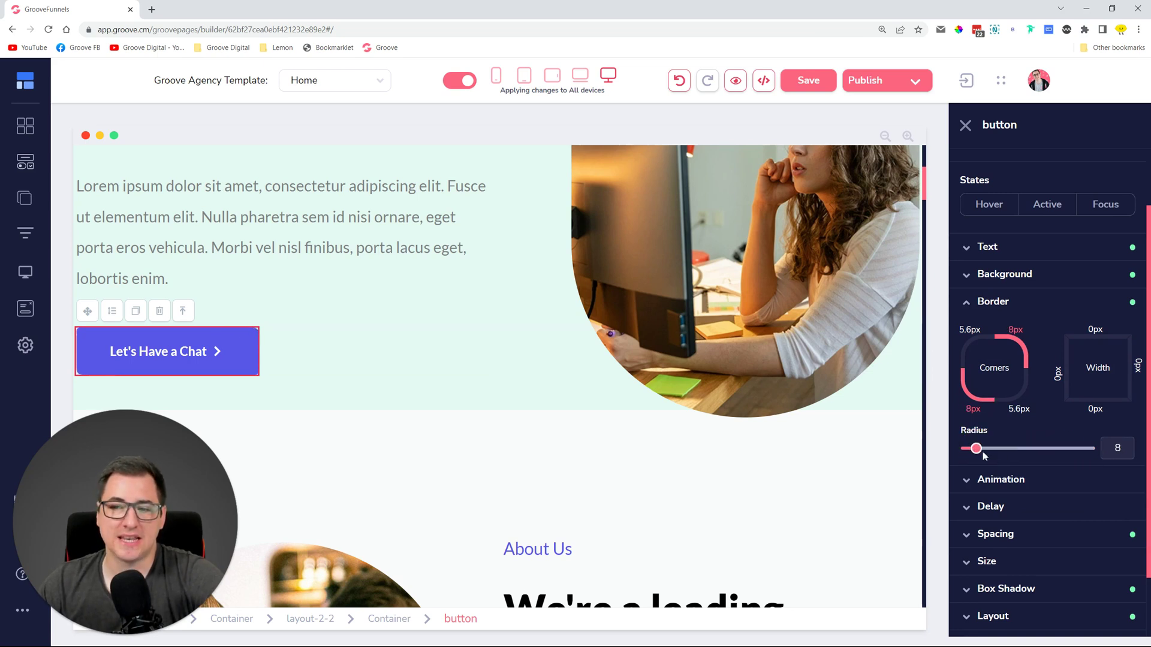
mouse_move(978, 456)
mouse_down()
mouse_move(1052, 451)
mouse_move(975, 449)
mouse_up()
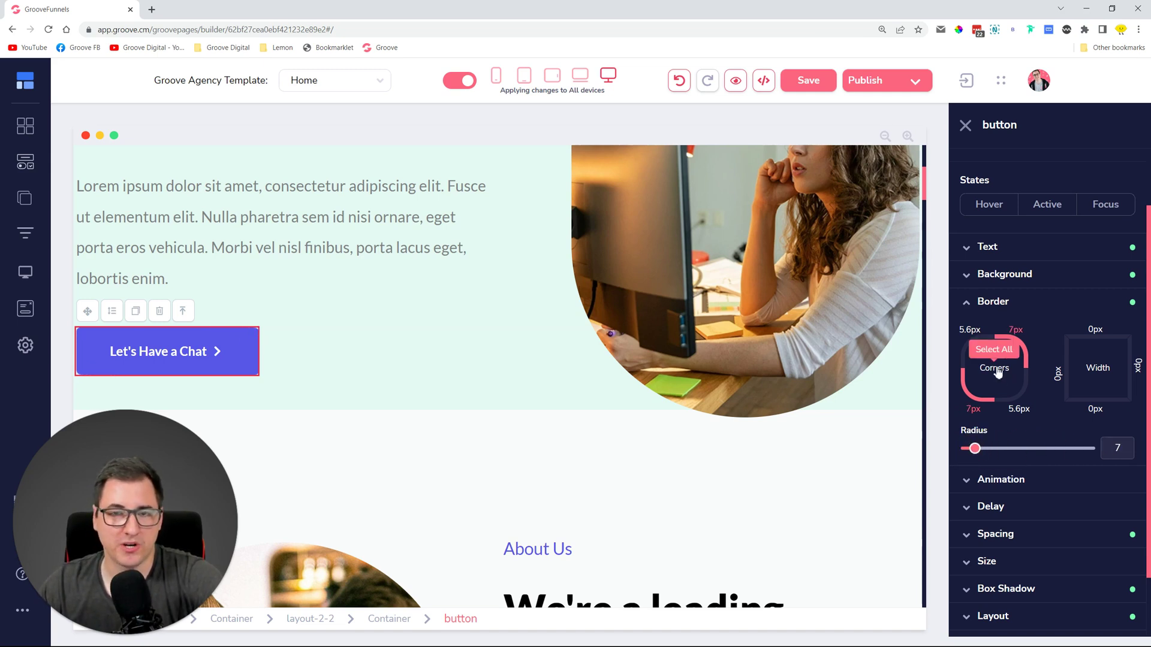
Give the "Let's Have a Chat" button a 20 px border on all sides in the recently used red.
click(998, 371)
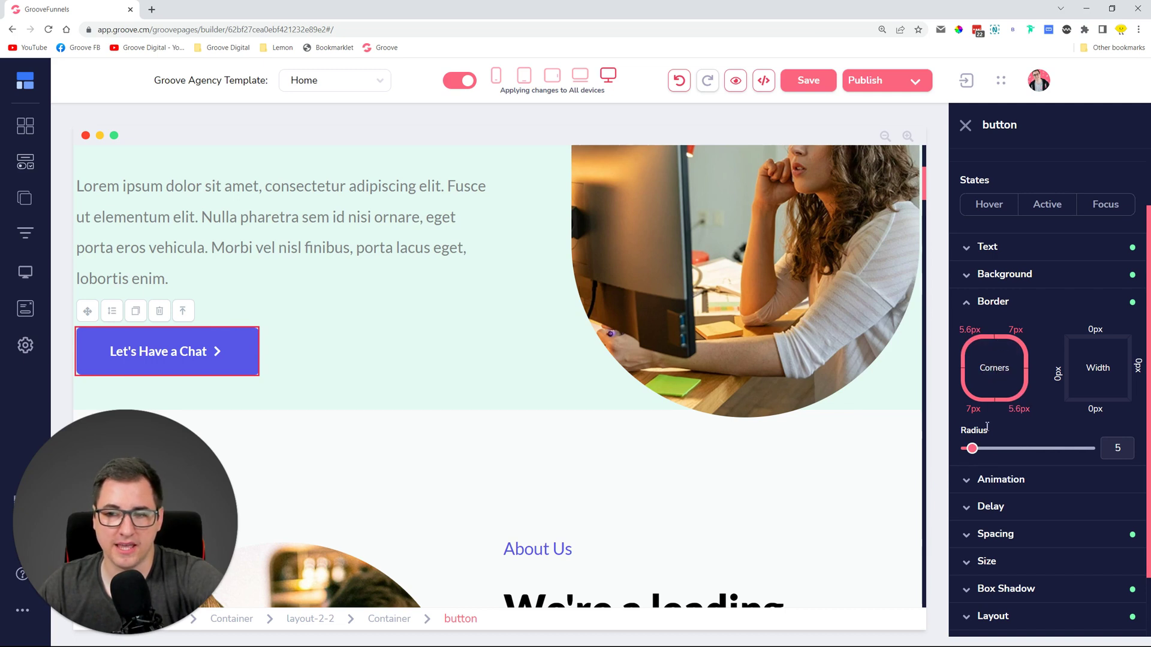
click(992, 366)
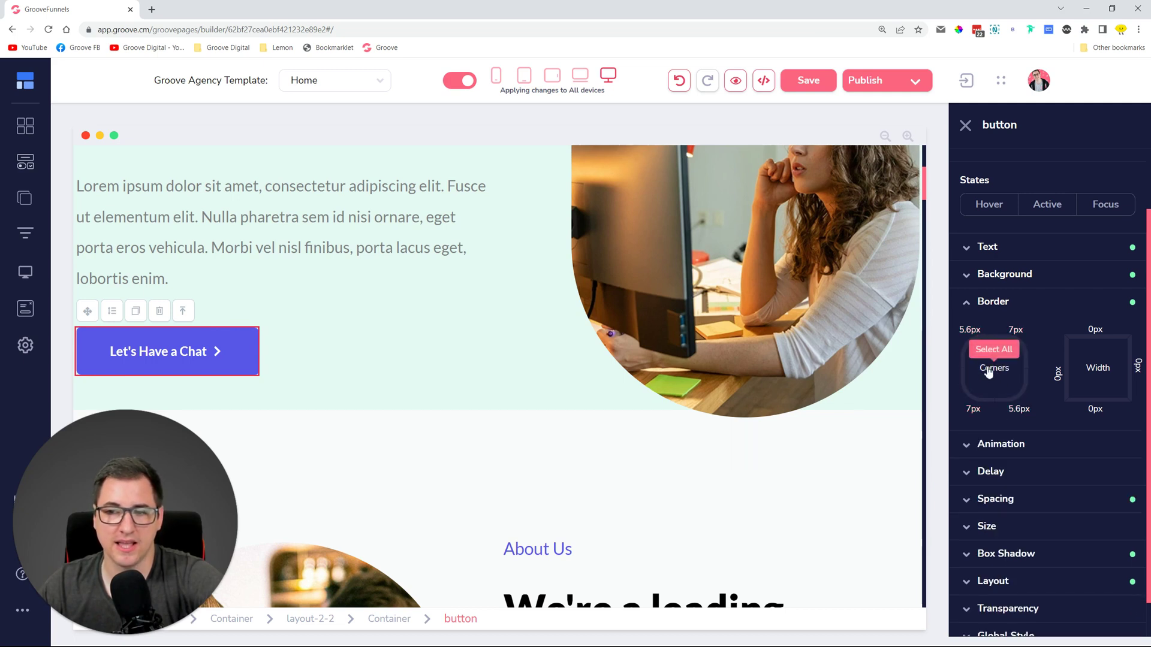
click(1104, 371)
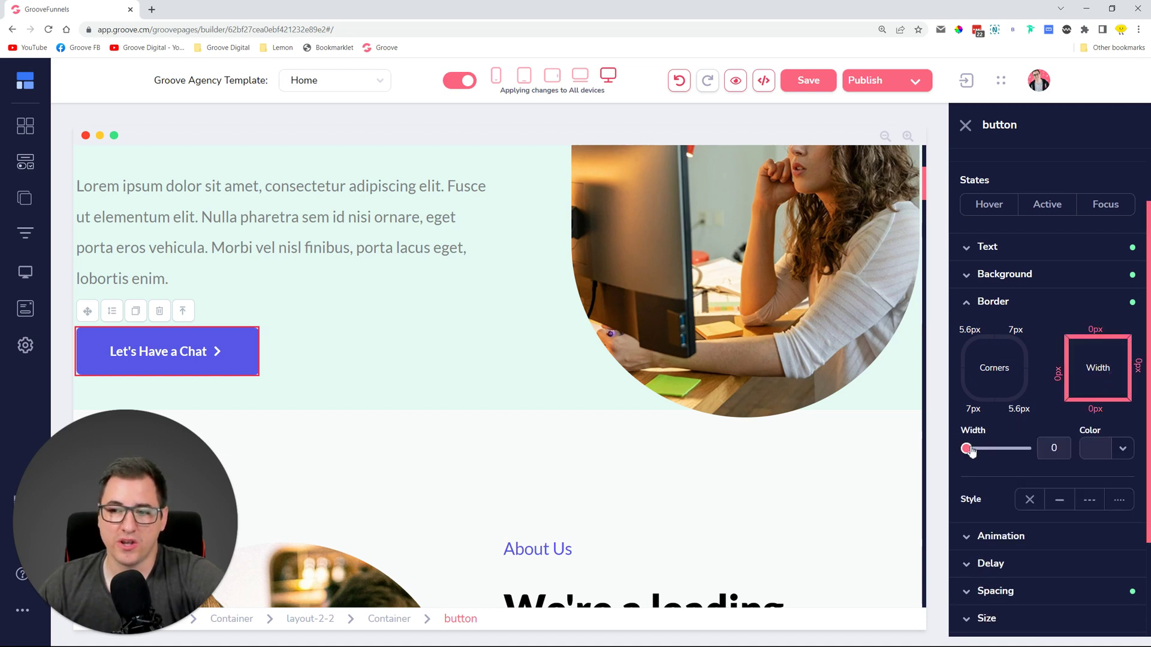
drag(966, 449, 979, 454)
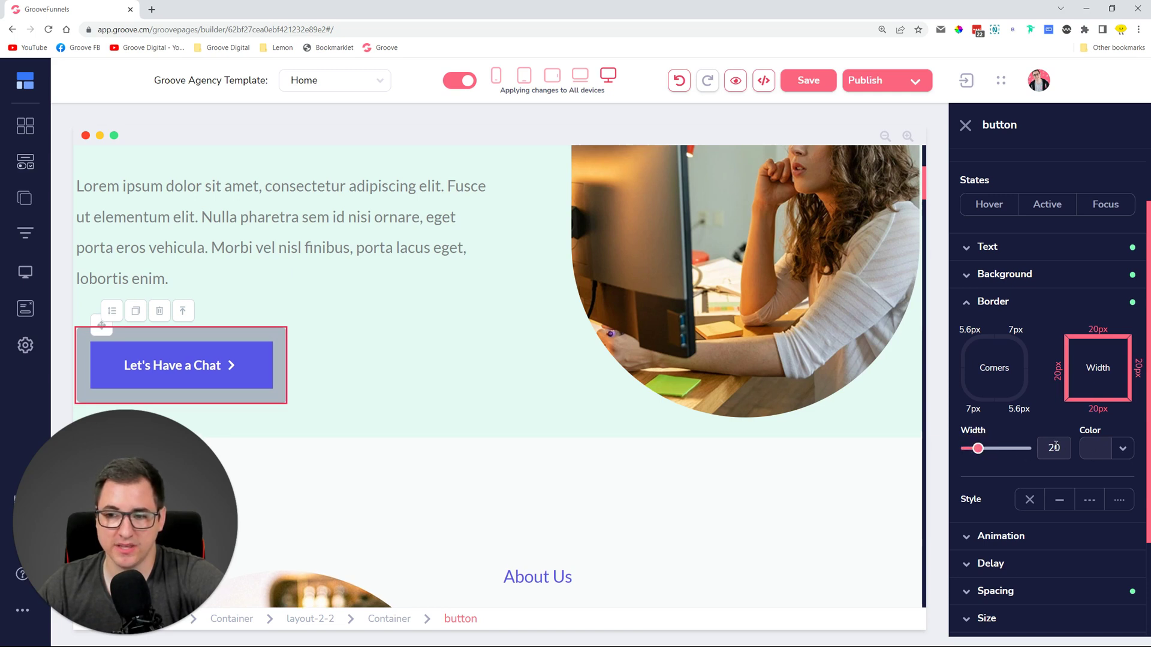
click(1122, 448)
click(985, 555)
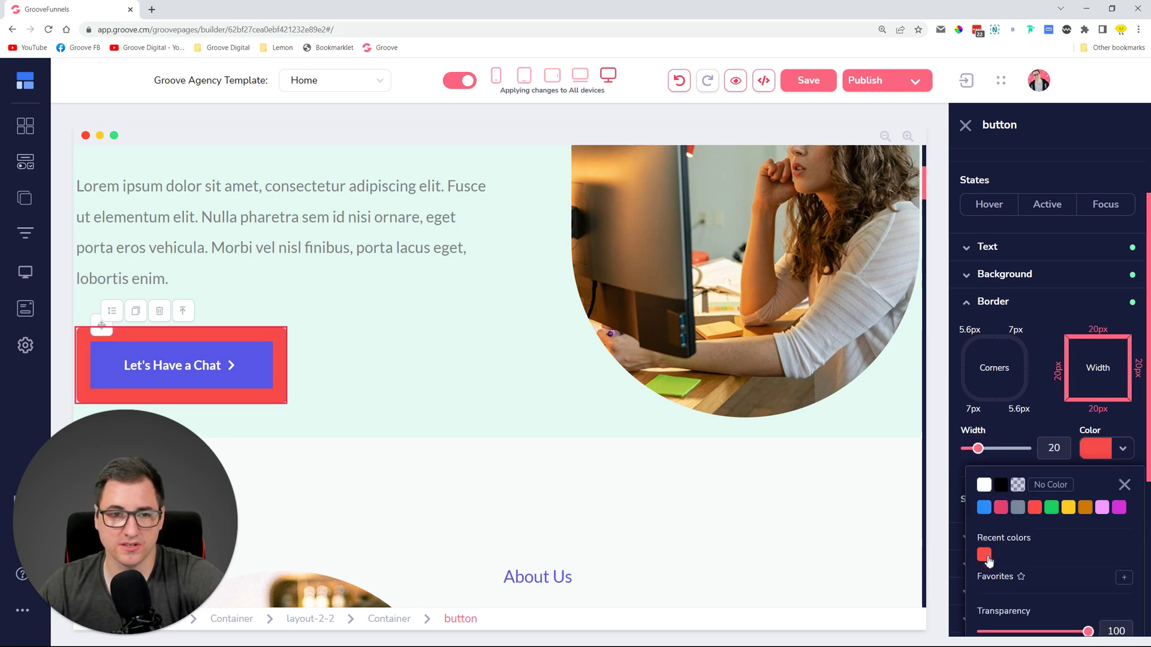
click(1125, 484)
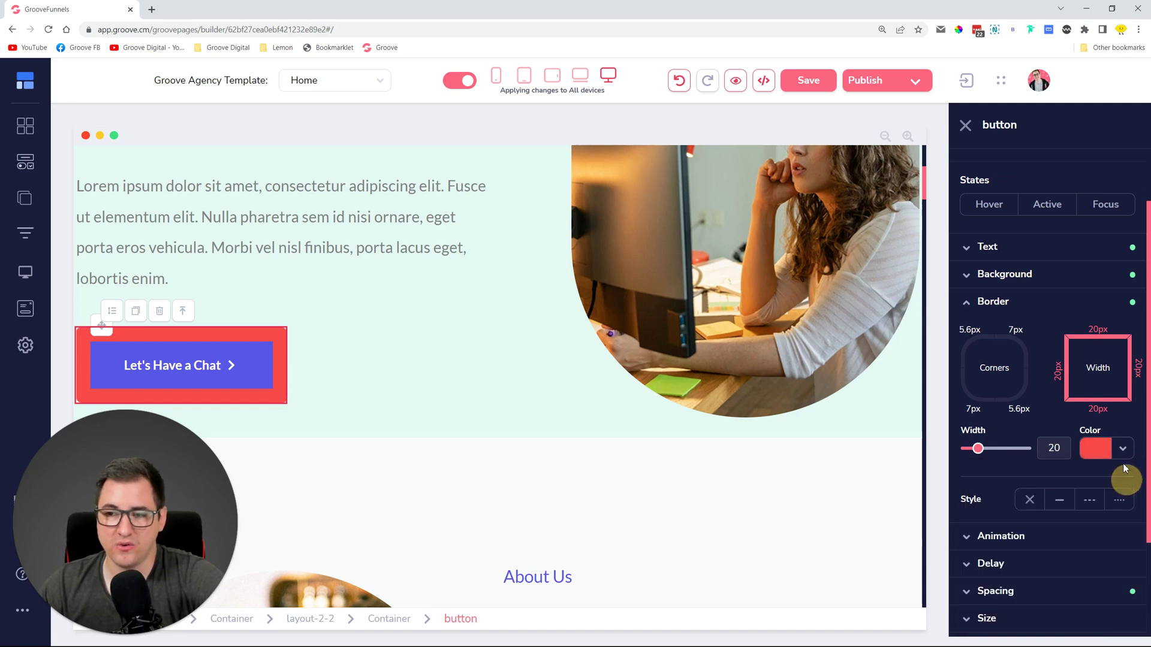
Reduce the border width on the button's left and right sides to 14 px.
click(1097, 400)
click(1103, 337)
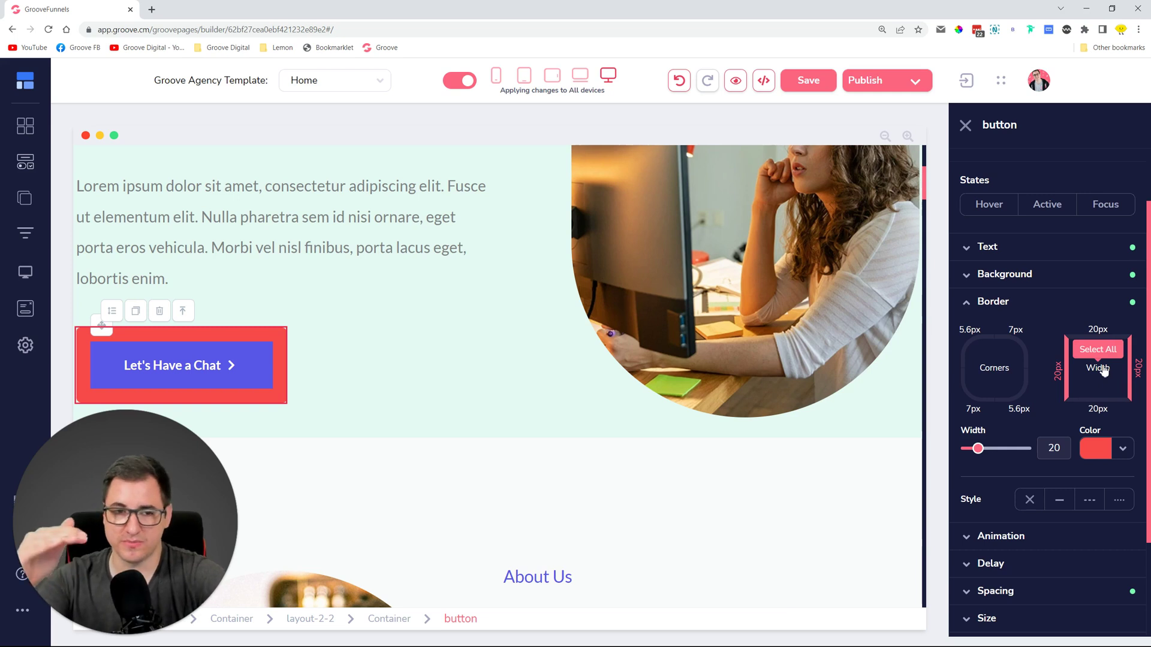
mouse_move(974, 449)
mouse_down()
mouse_move(1017, 454)
mouse_move(975, 449)
mouse_up()
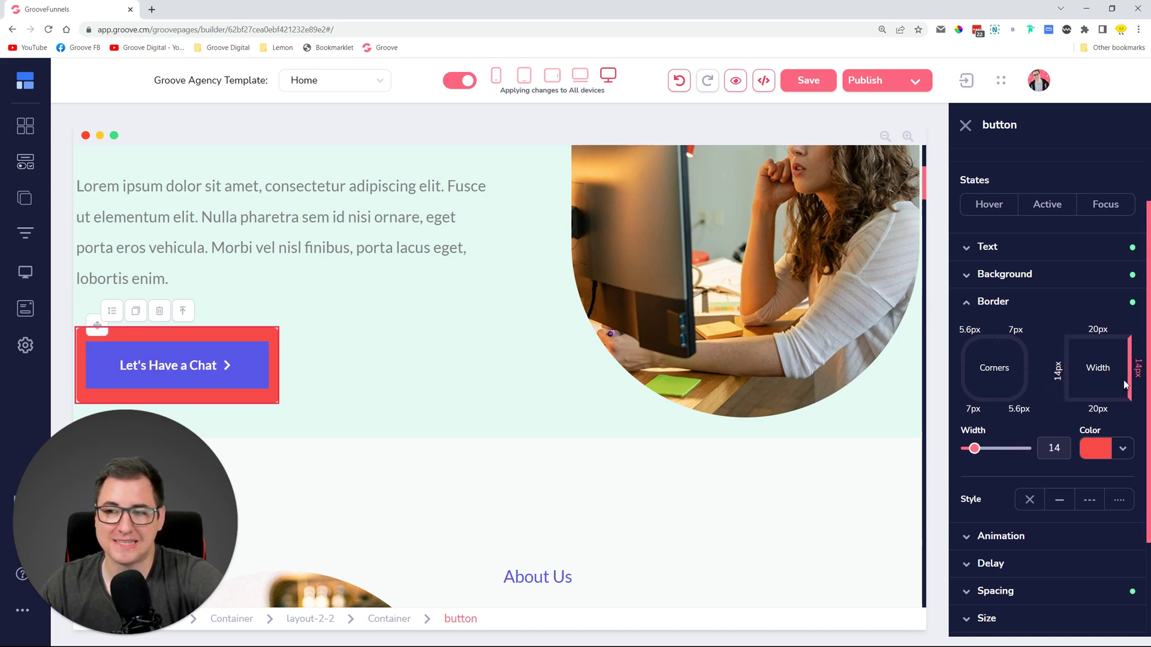
Set the border width on all four sides of the "Let's Have a Chat" button to 0 px.
click(1106, 379)
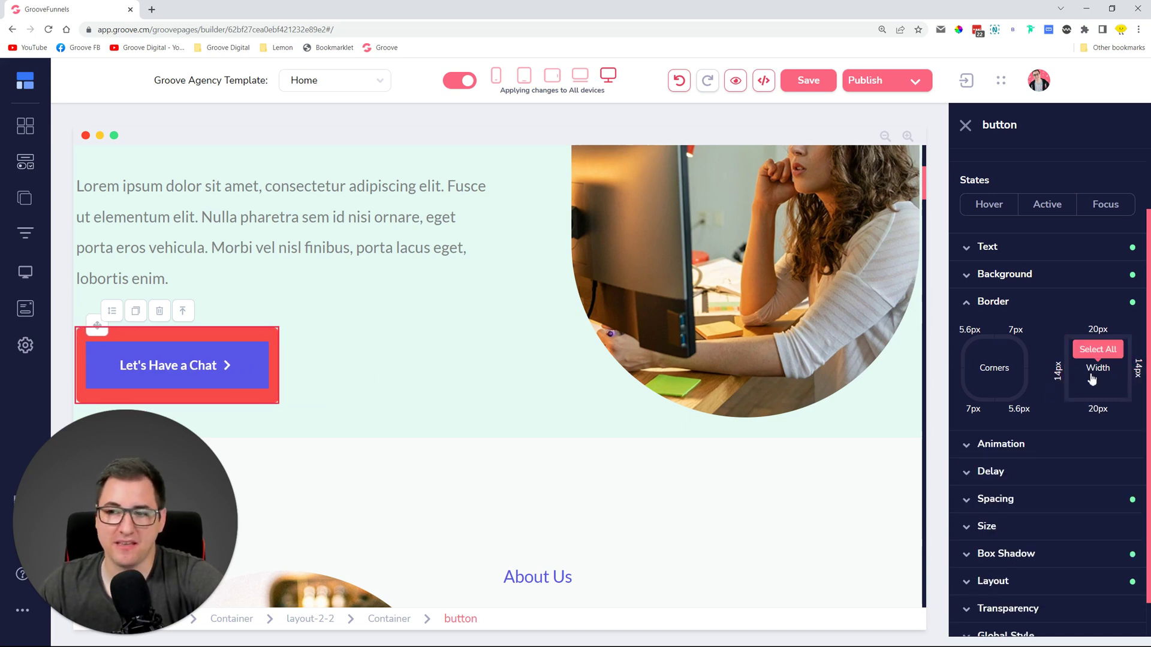
click(1092, 379)
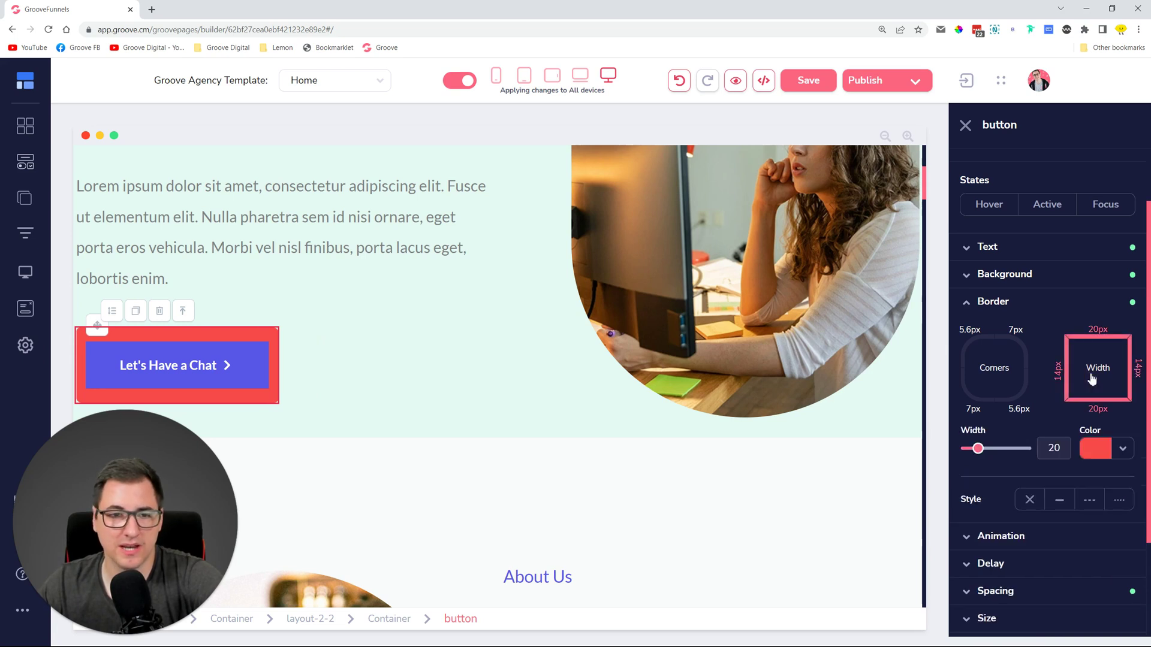
drag(977, 449, 961, 453)
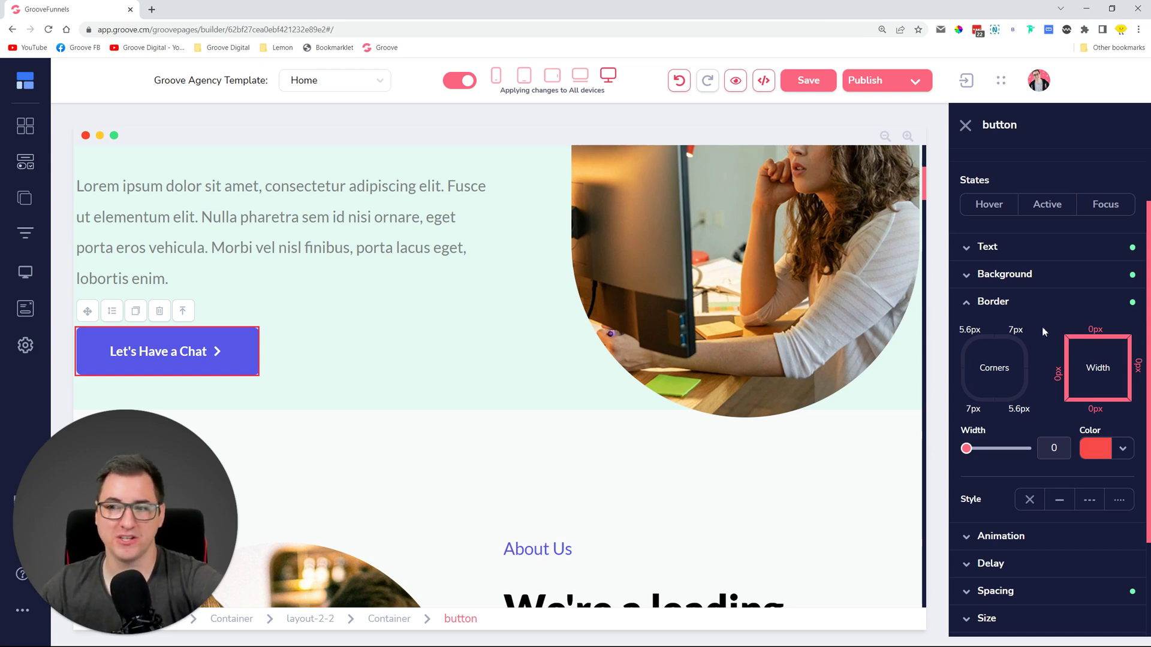
click(1102, 369)
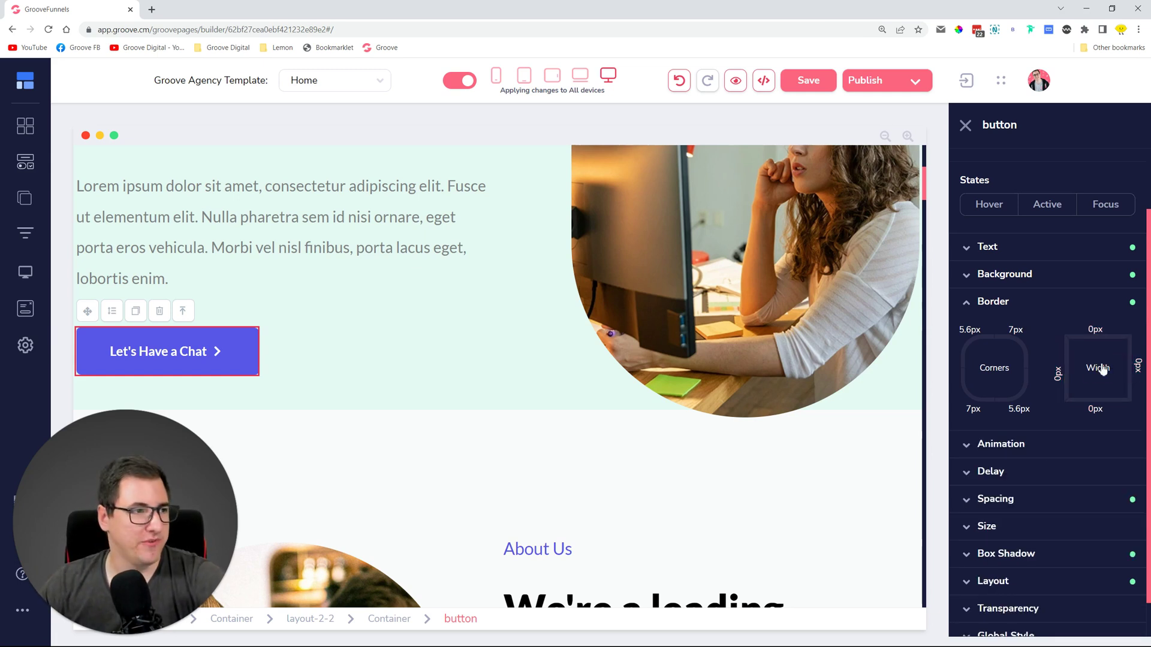
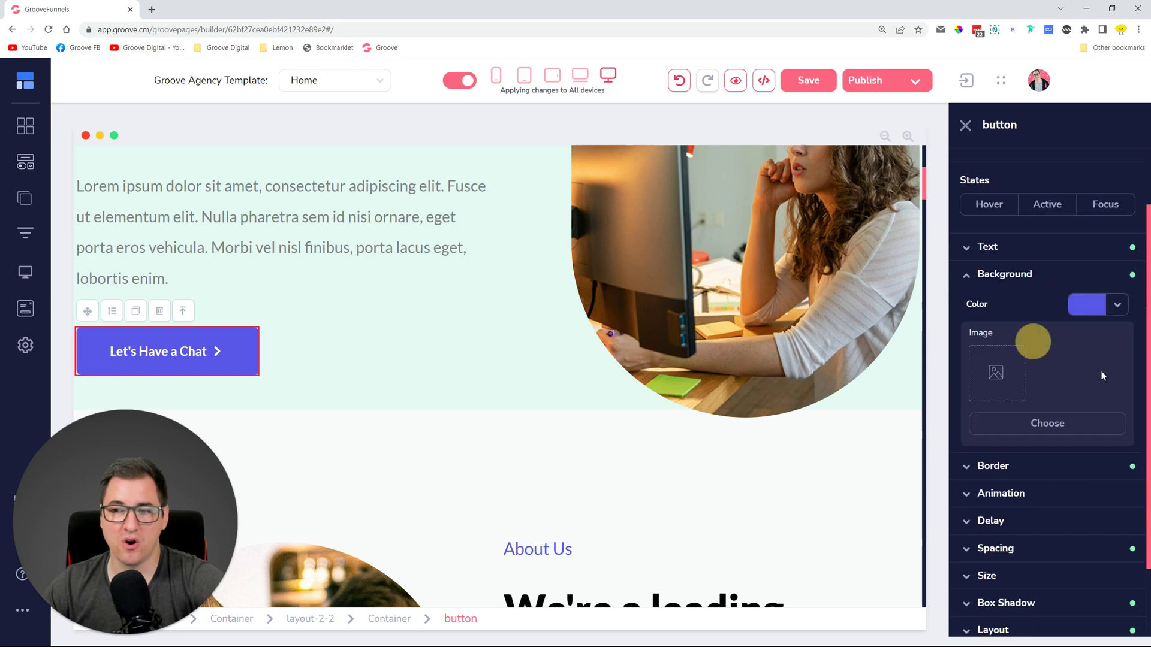
Open the button's background color choices and reload the builder page, discarding the unsaved changes.
click(1117, 304)
mouse_move(1055, 368)
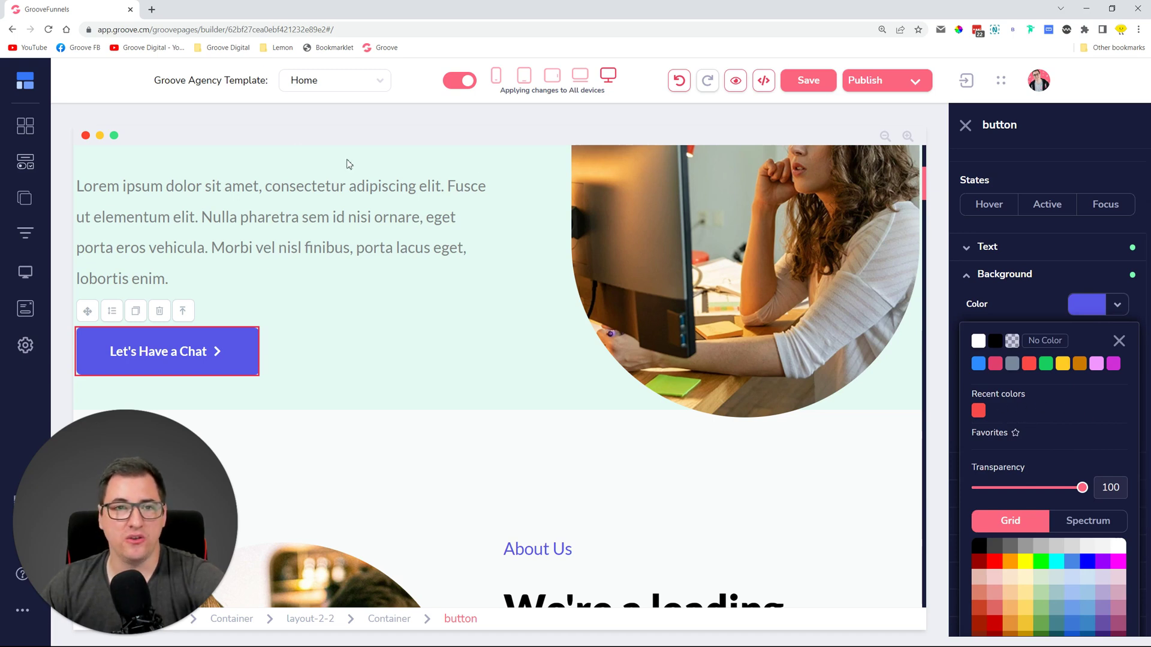
click(51, 31)
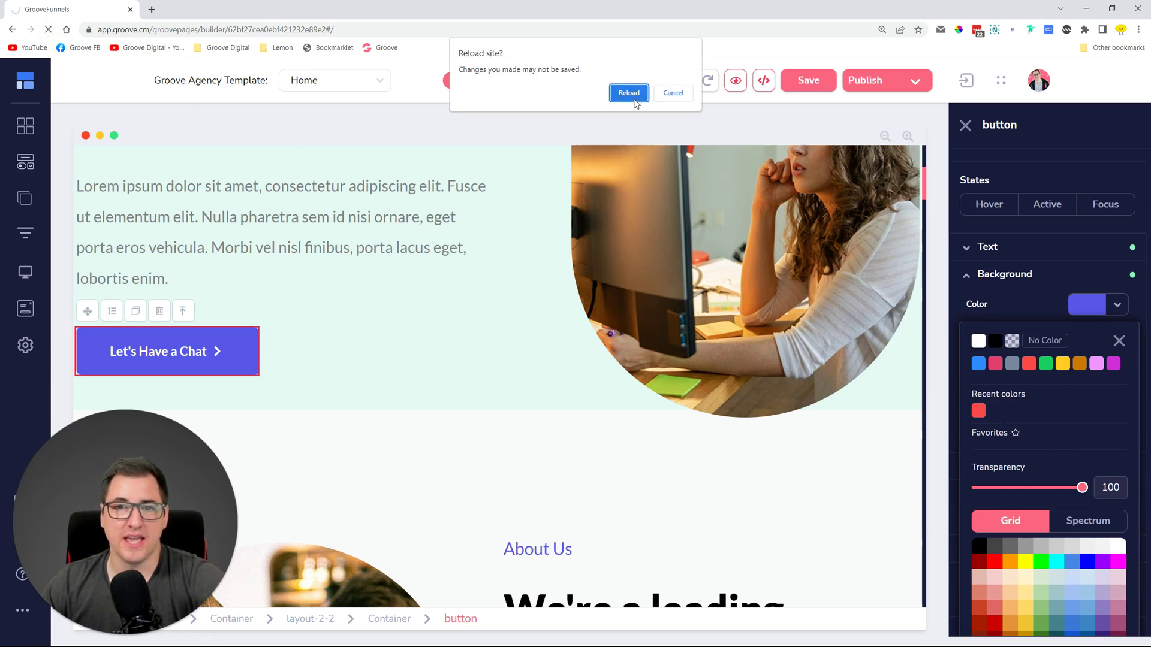
click(627, 95)
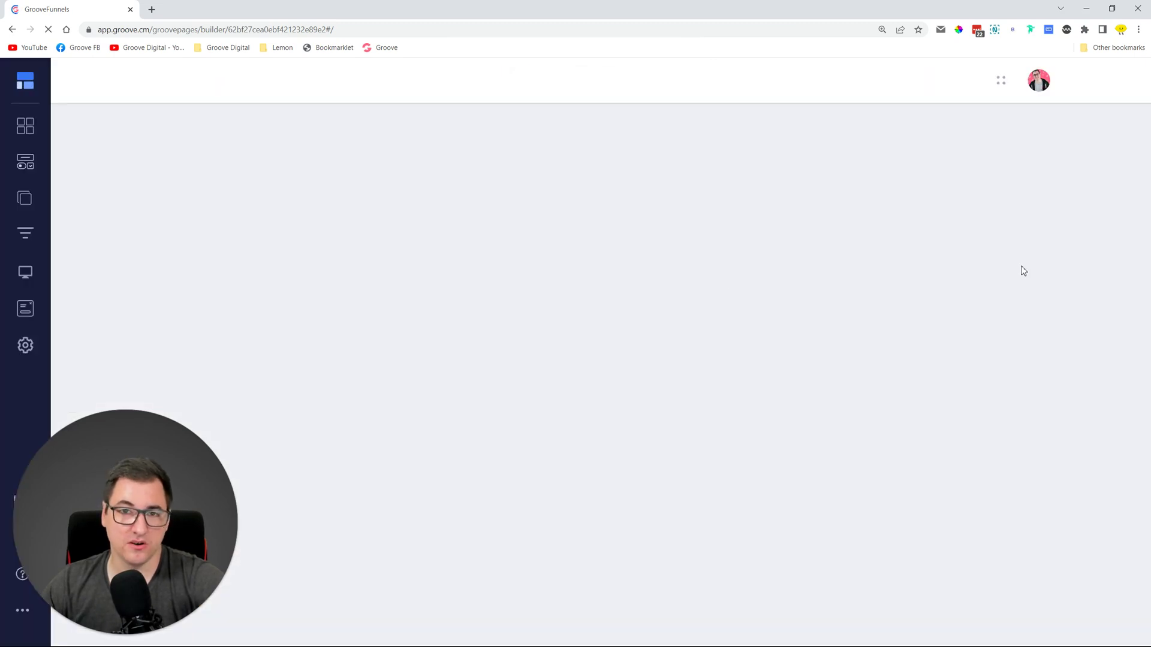
Examine the preset swatches and their shades in the "Let's Have a Chat" button's background color picker, closing it without changing the color.
scroll(750, 345, down, 8)
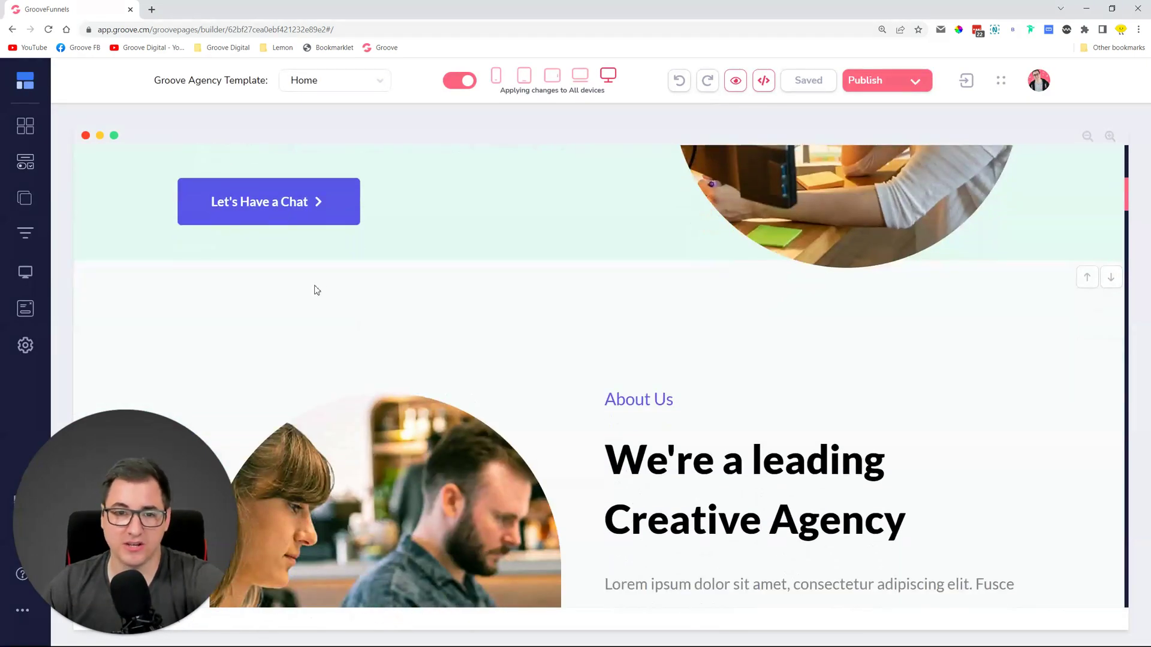
click(340, 221)
click(1036, 354)
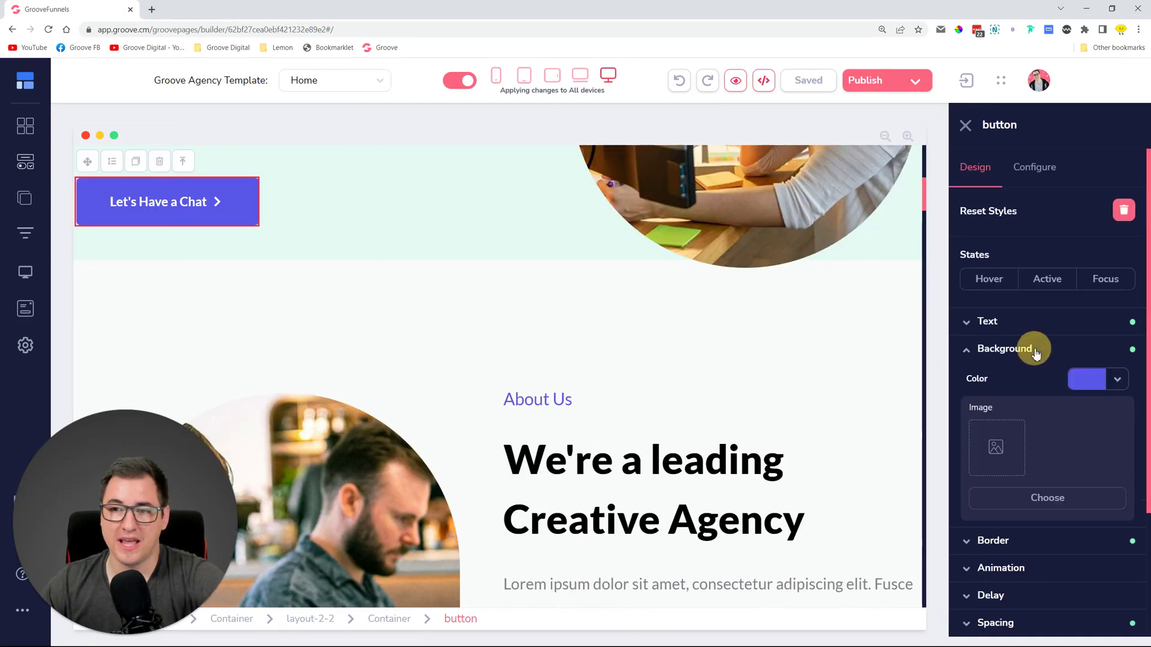
click(1117, 378)
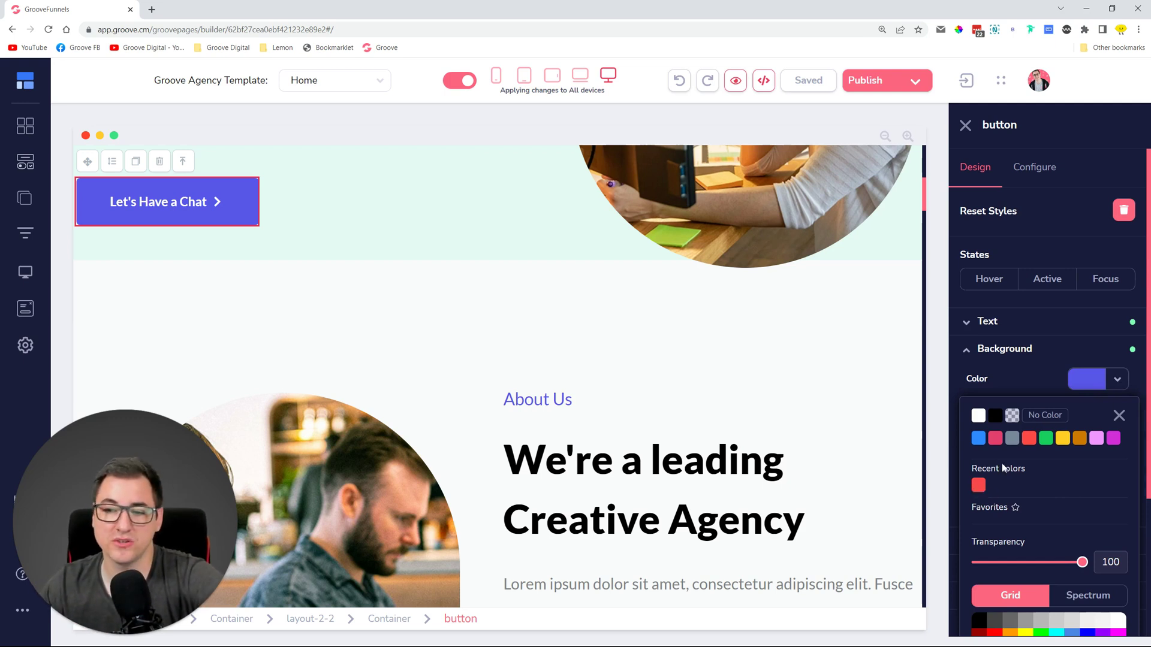
scroll(1041, 339, down, 1)
mouse_move(1034, 373)
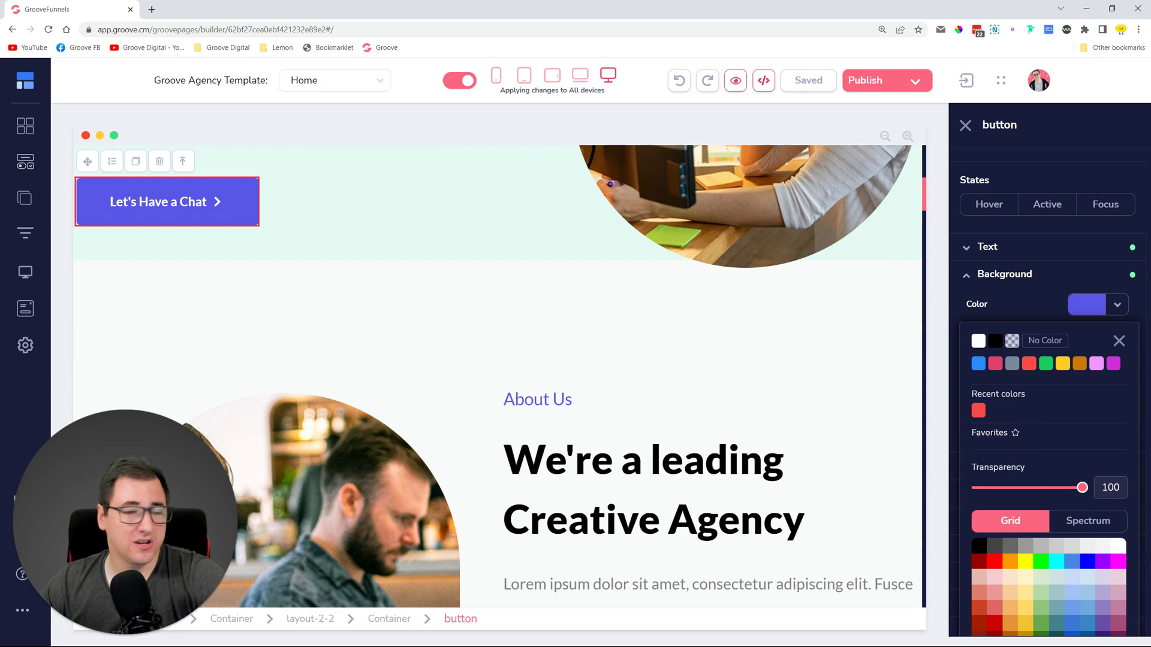
mouse_move(1080, 364)
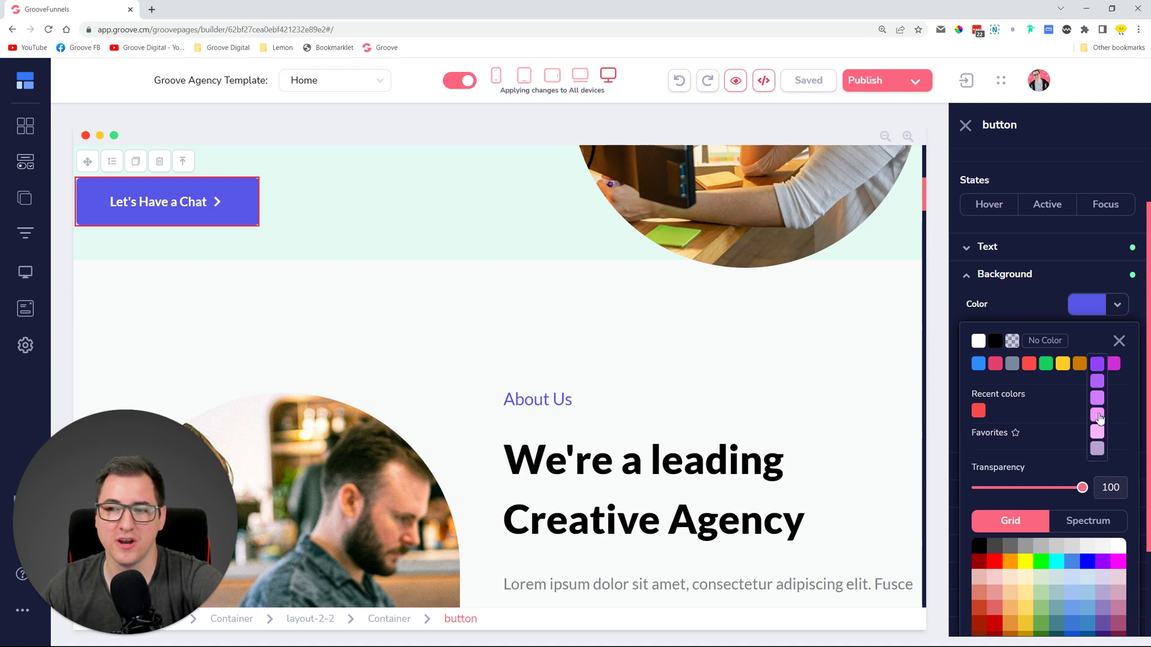
click(1097, 415)
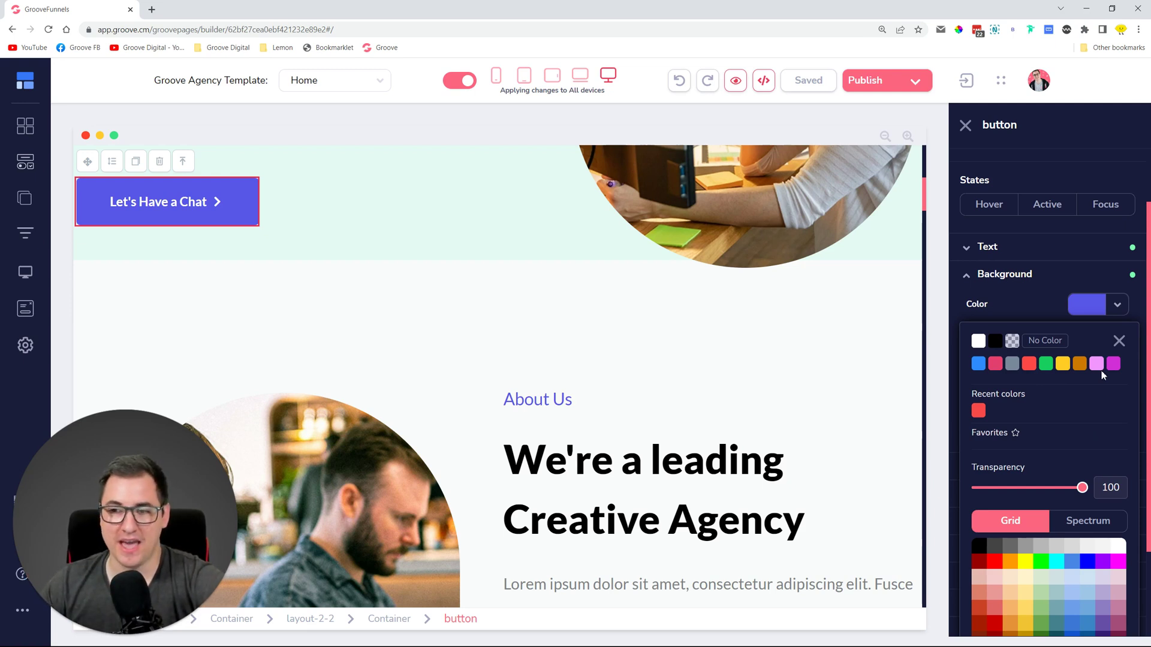
mouse_move(988, 372)
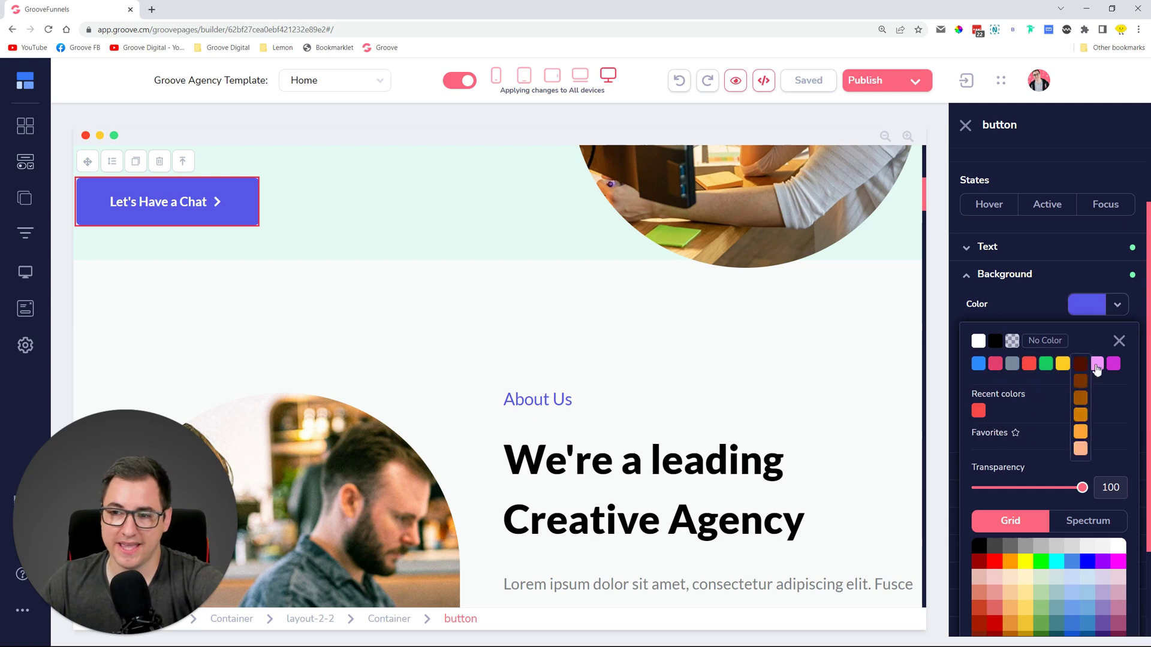
mouse_move(1116, 367)
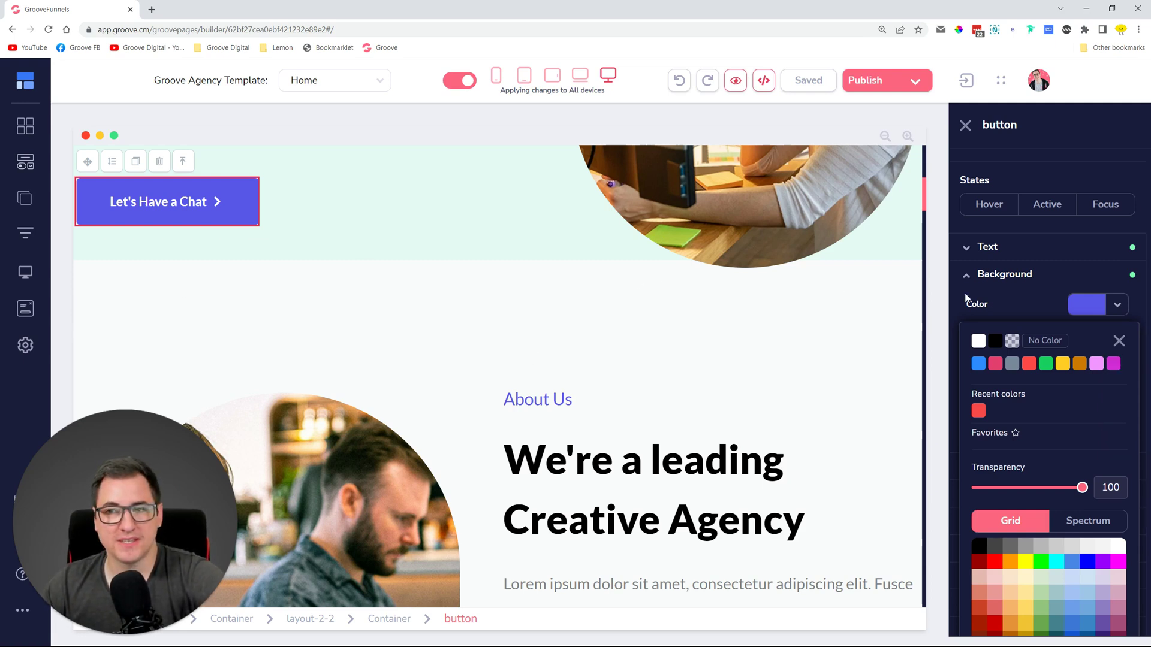
click(1118, 340)
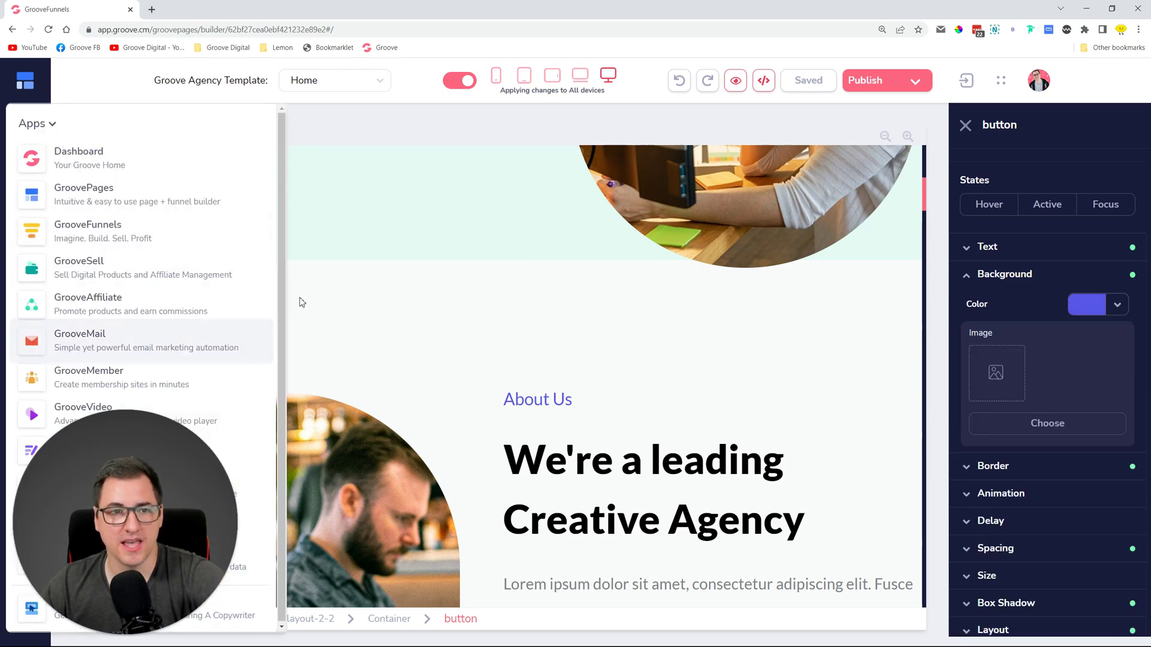
Review the popup templates available for a new popup without adding one, and close the popup list.
click(26, 310)
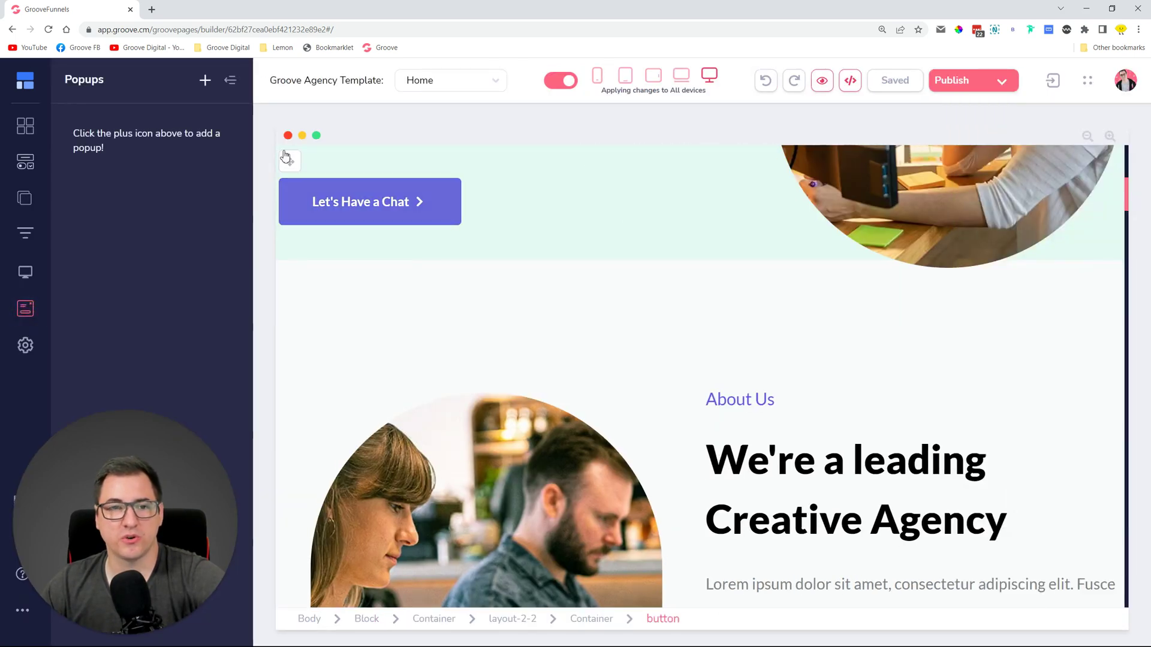
click(204, 80)
mouse_move(386, 309)
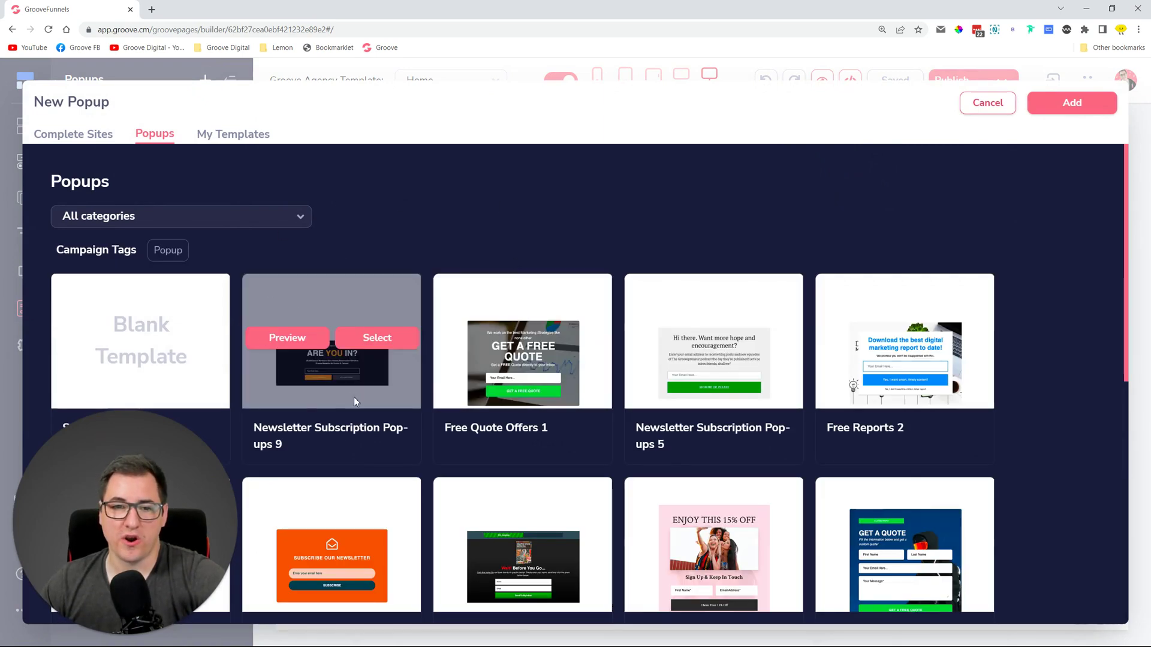
mouse_move(491, 292)
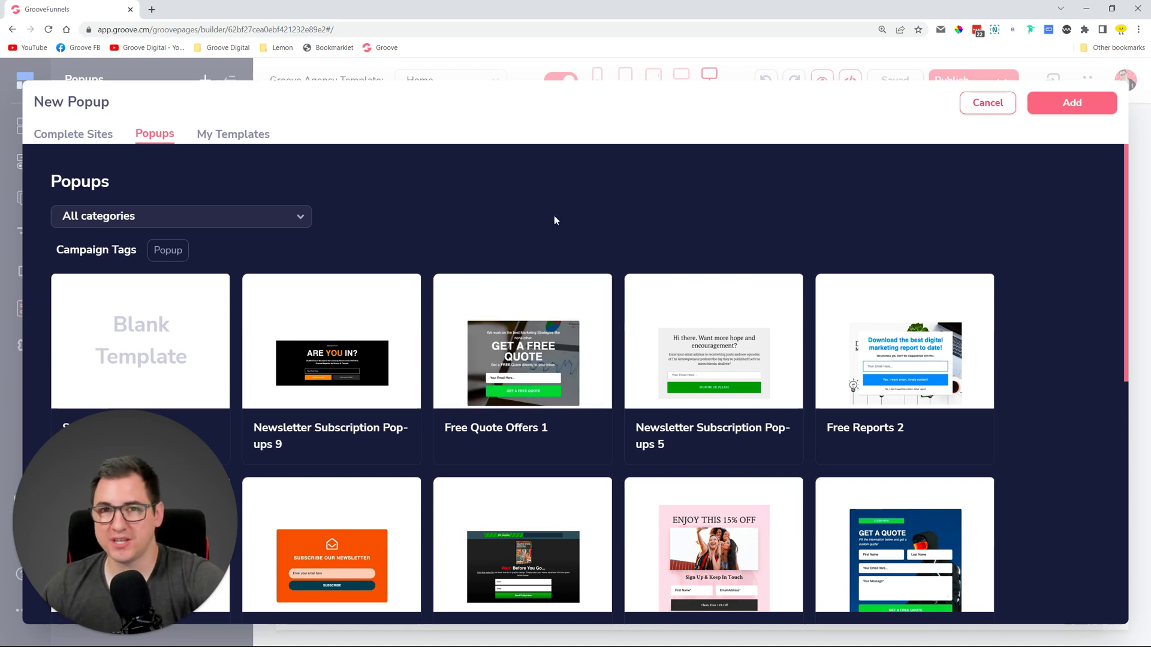
click(977, 107)
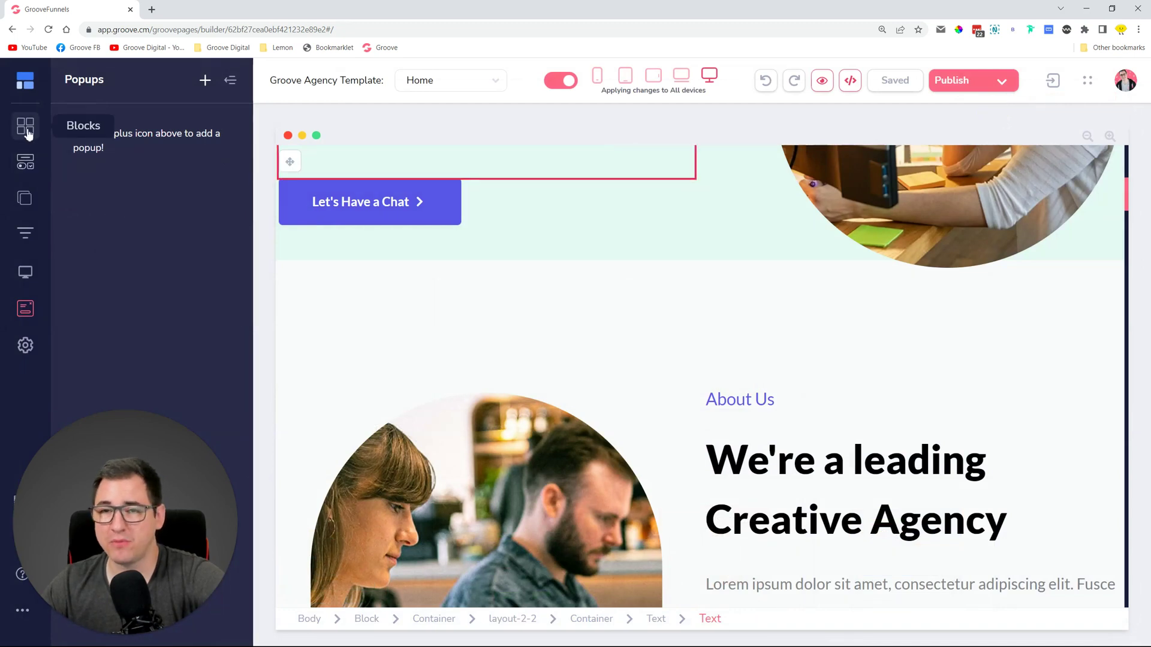
click(303, 274)
click(230, 80)
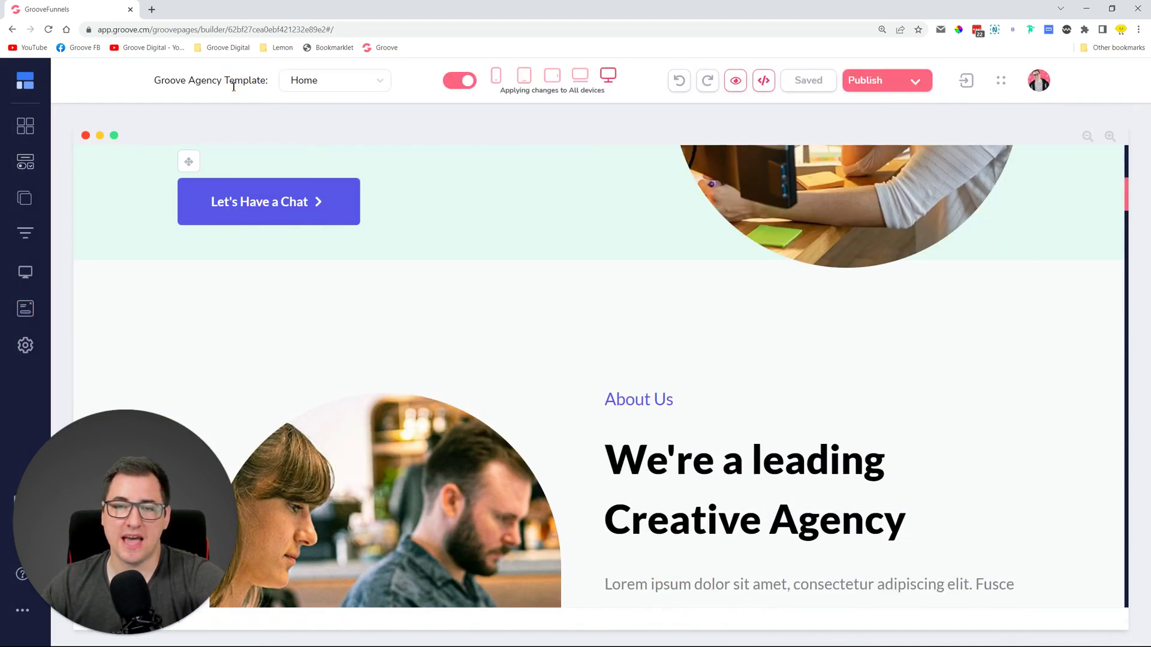
Link the "Let's Have a Chat" button to a popup and choose Quick Pops as the popup type.
click(325, 212)
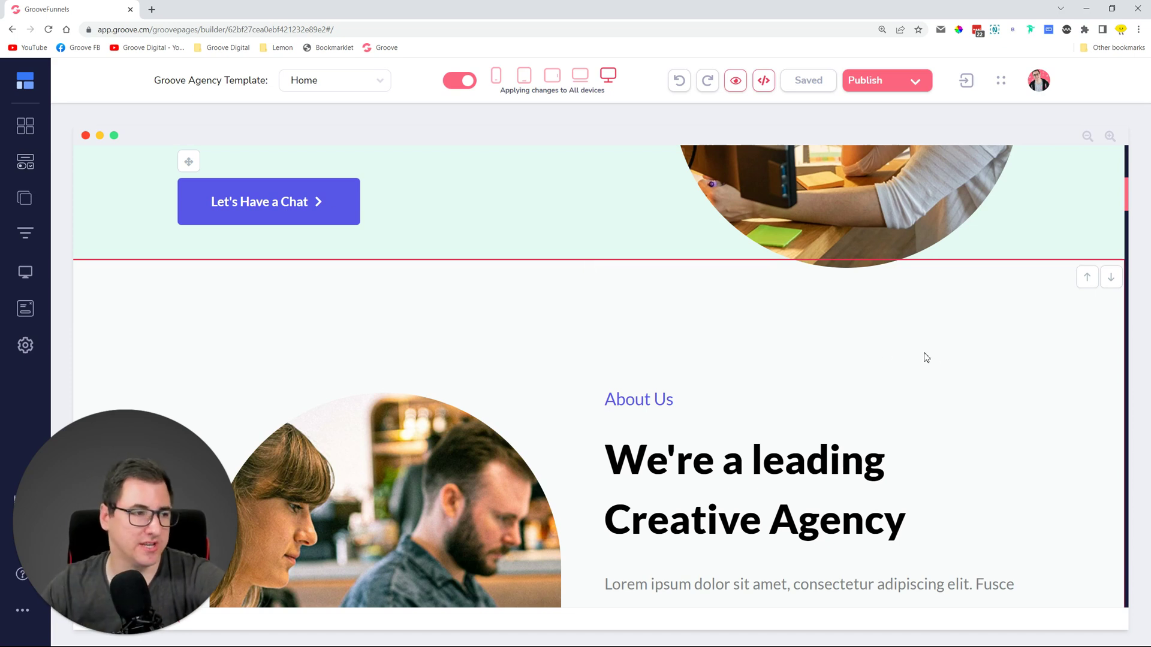
click(348, 202)
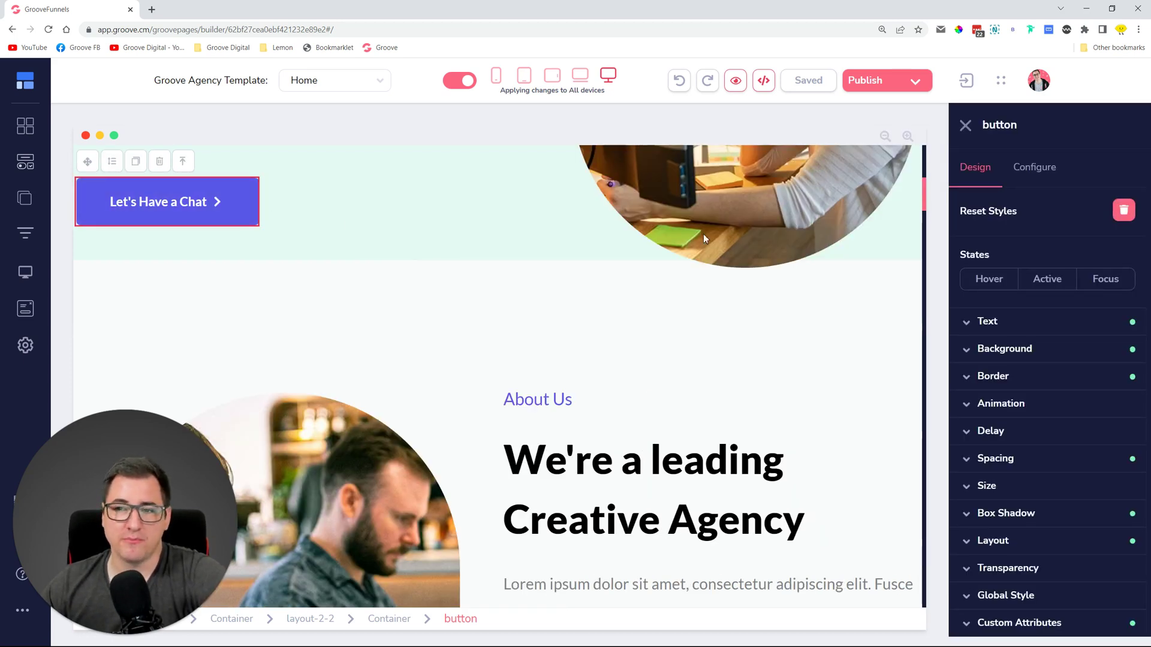
click(1017, 181)
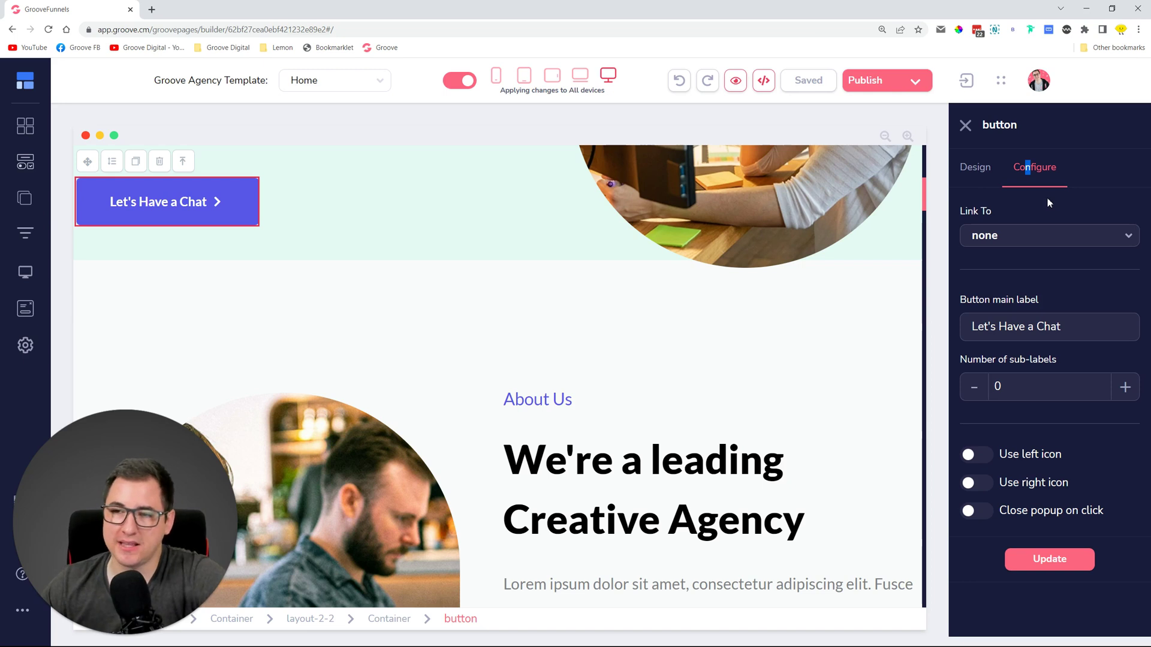
click(1028, 238)
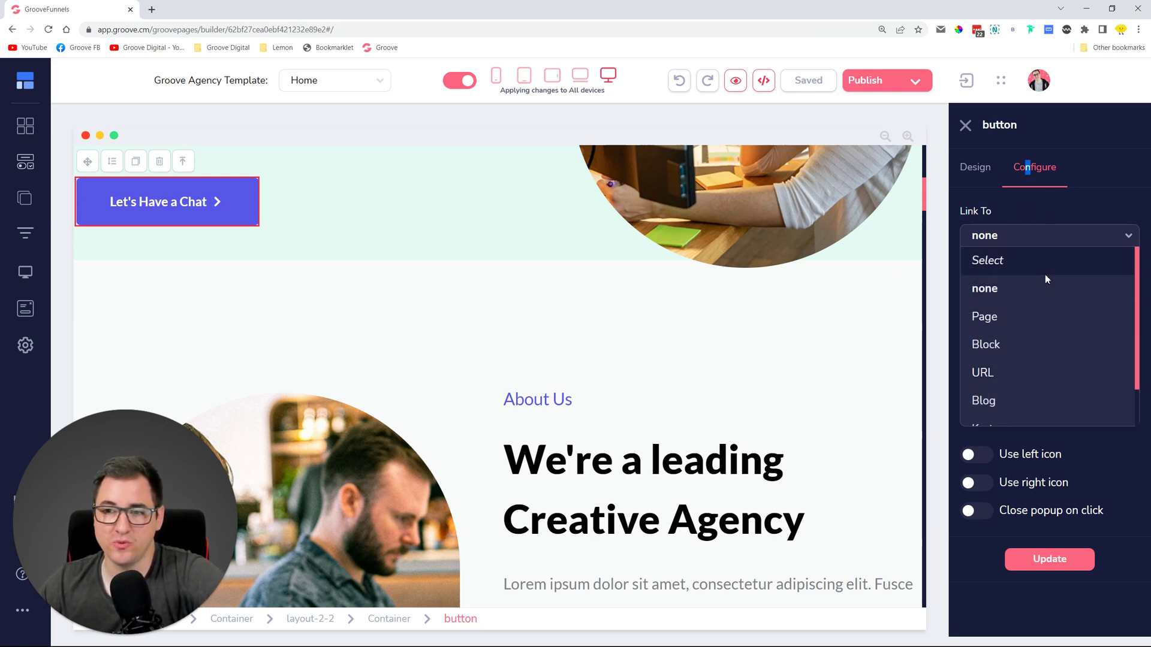
scroll(1048, 382, down, 1)
scroll(1048, 381, down, 2)
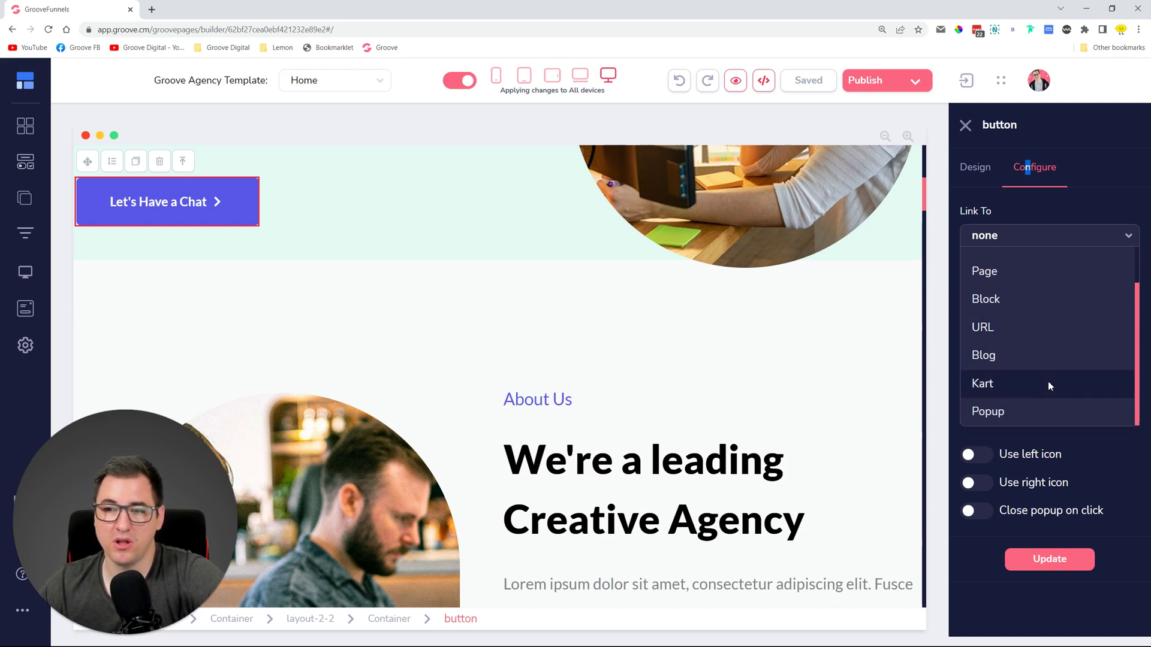
click(1045, 413)
click(1025, 286)
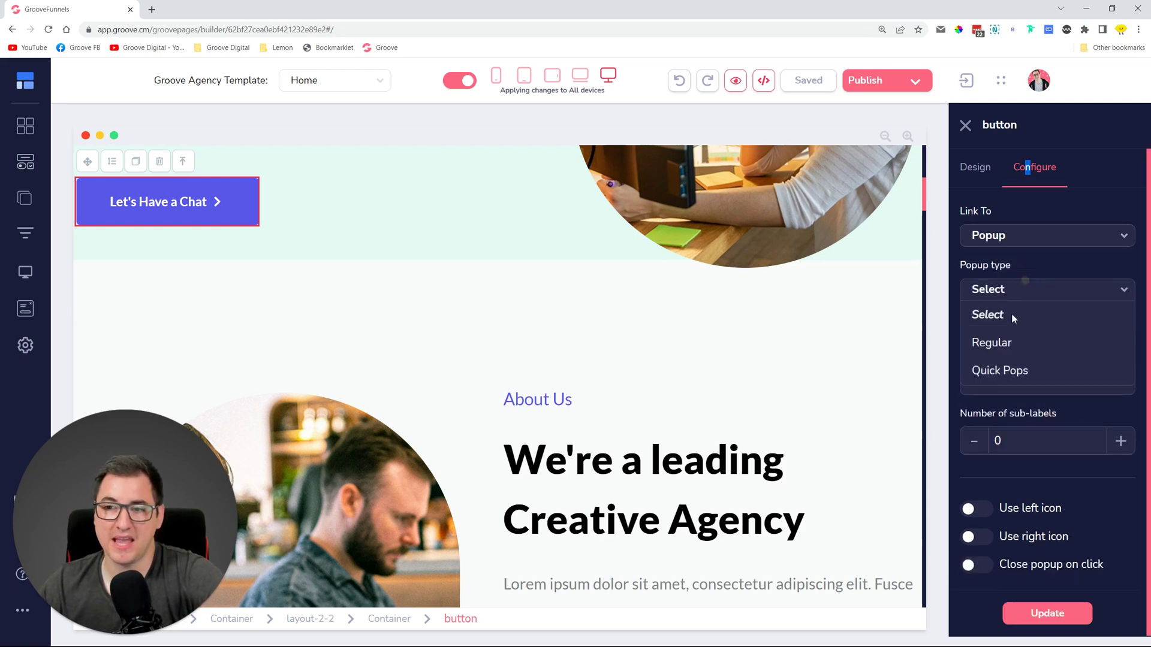
click(1019, 369)
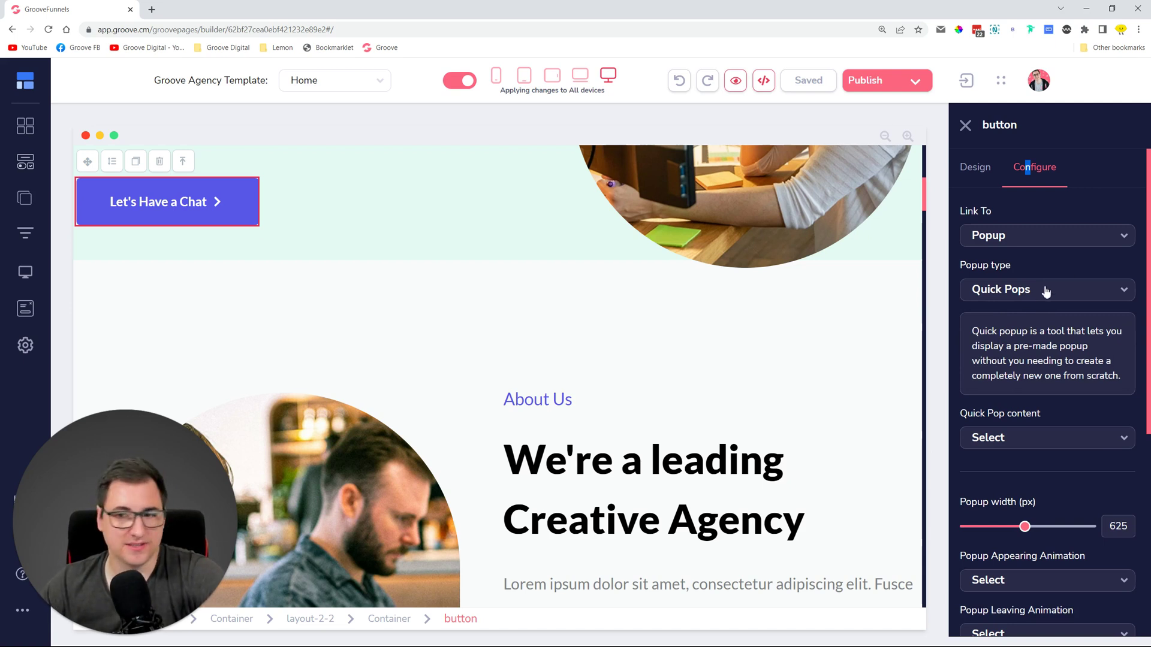
Set the Quick Pops popup width to 701 px and look over the remaining popup settings.
scroll(1046, 291, down, 1)
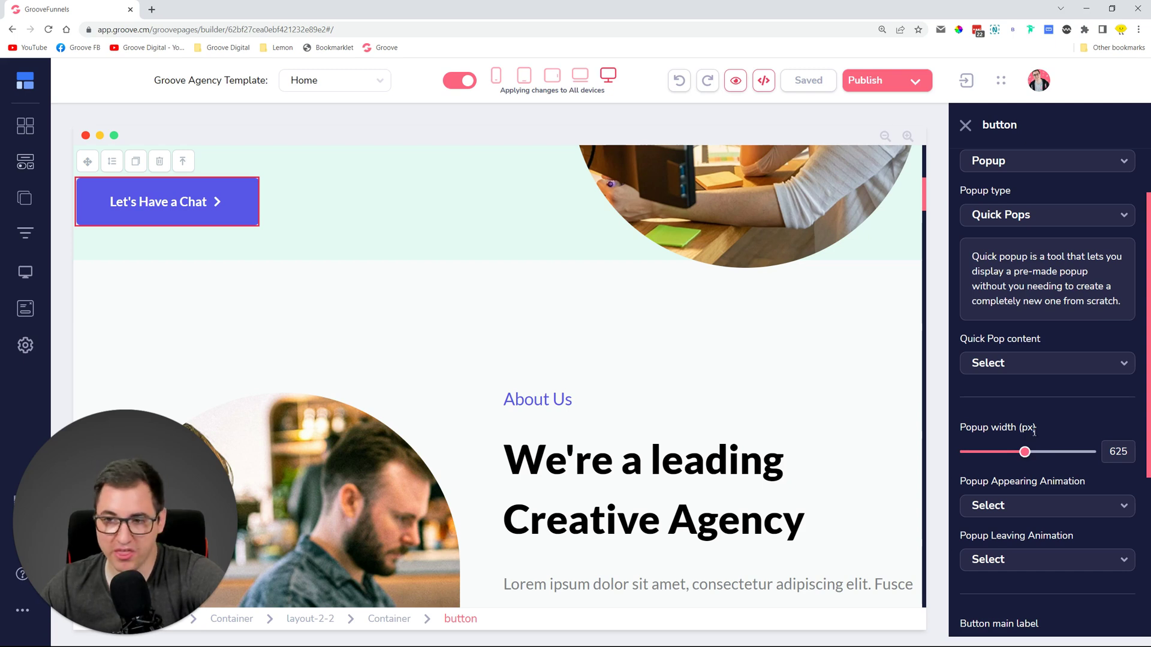
double_click(1118, 451)
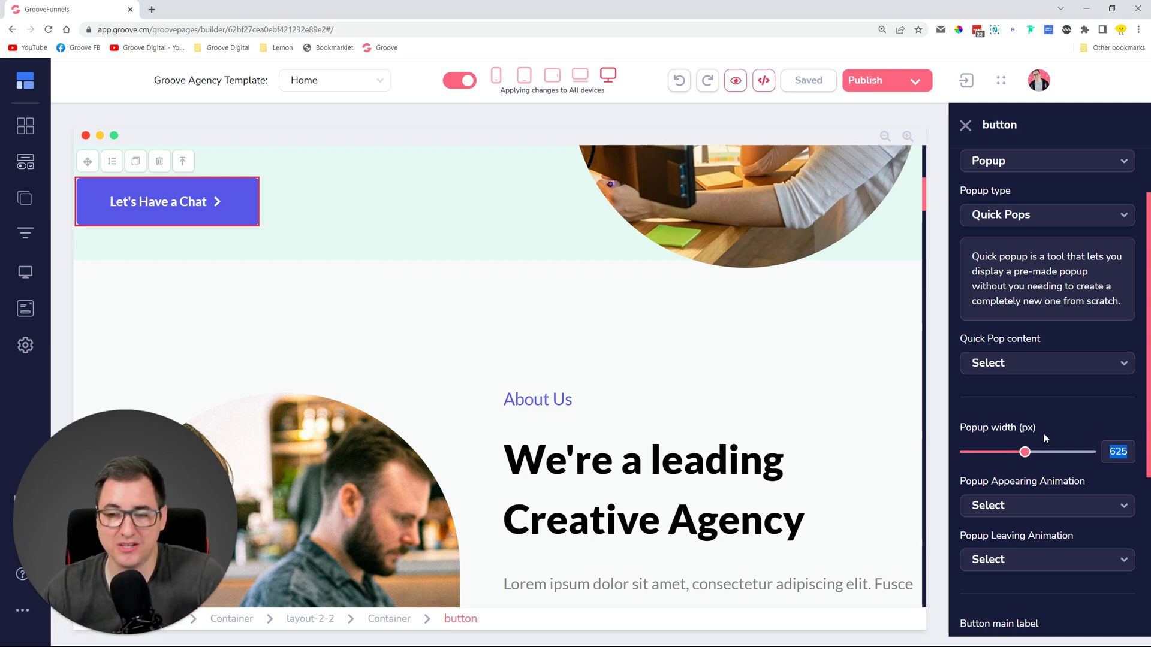
drag(1025, 453, 1036, 460)
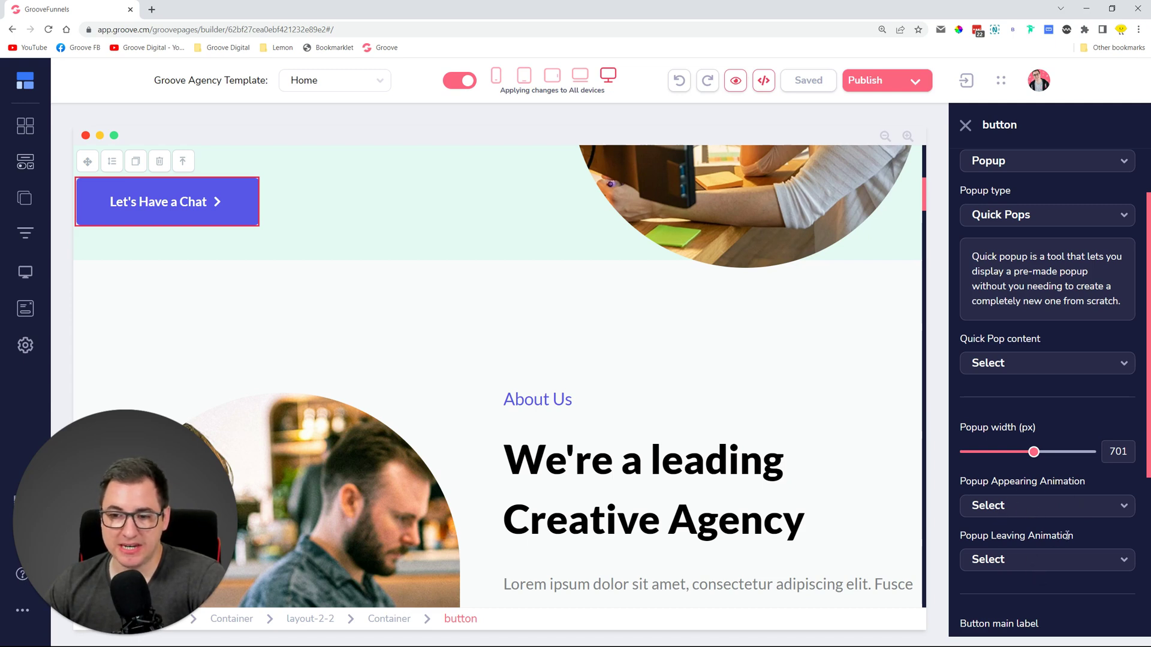
scroll(1073, 503, down, 2)
scroll(1070, 426, up, 4)
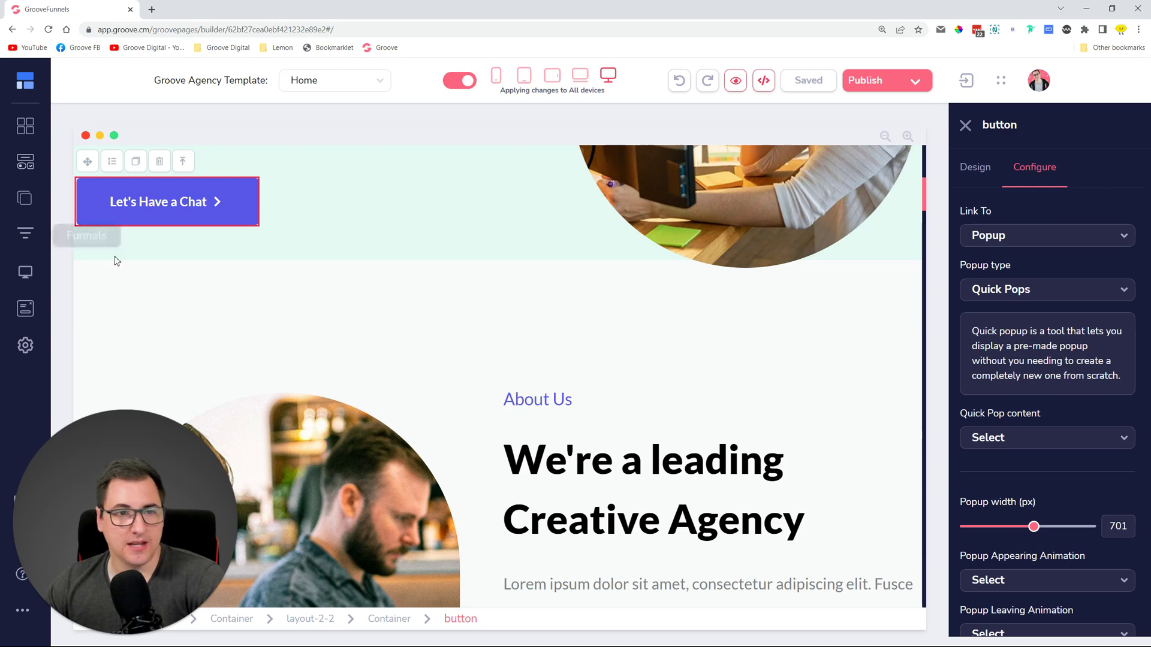
Review the destination options for cloning the About Us page, including a different site, and close the dialog without cloning.
click(31, 205)
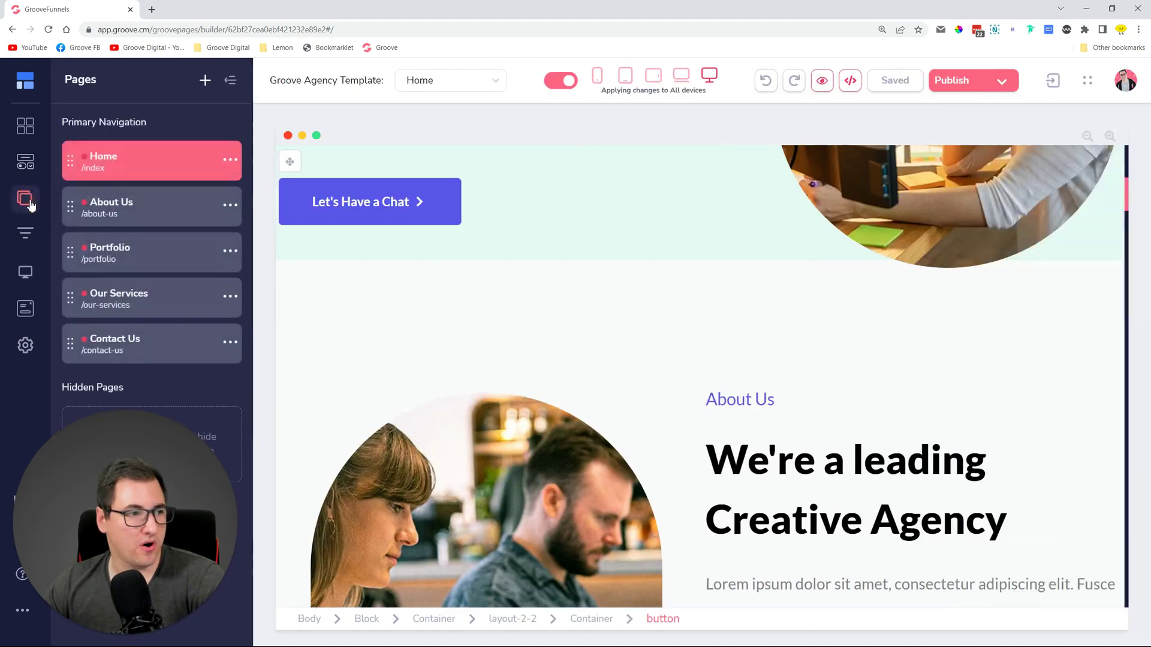
right_click(226, 206)
click(227, 207)
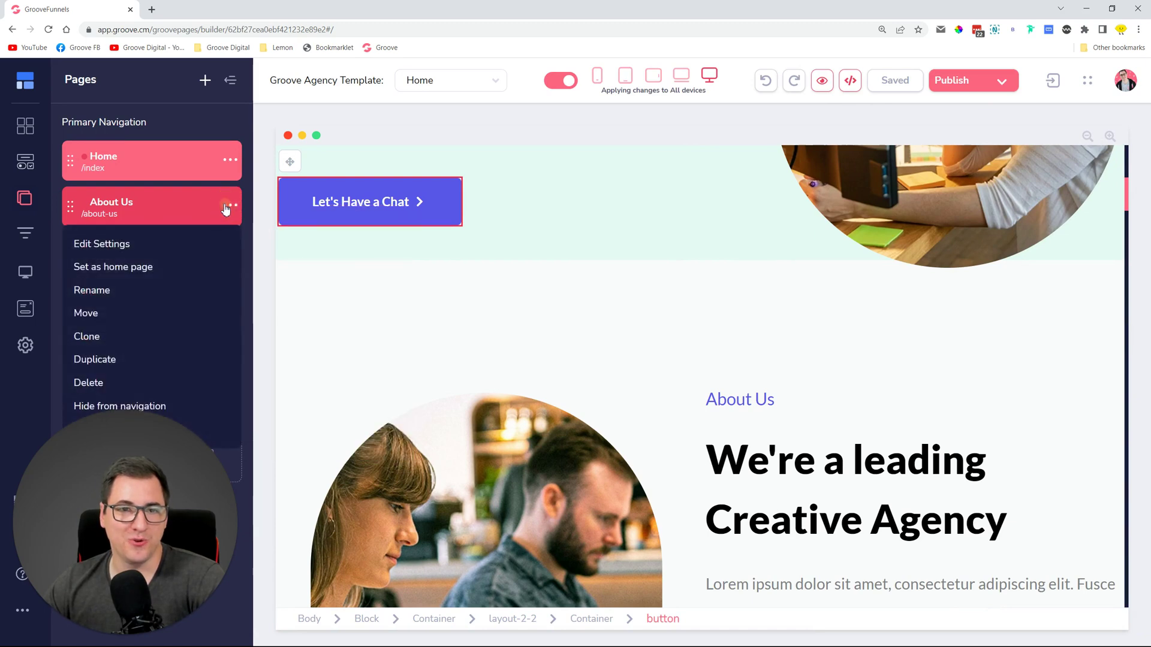
click(90, 342)
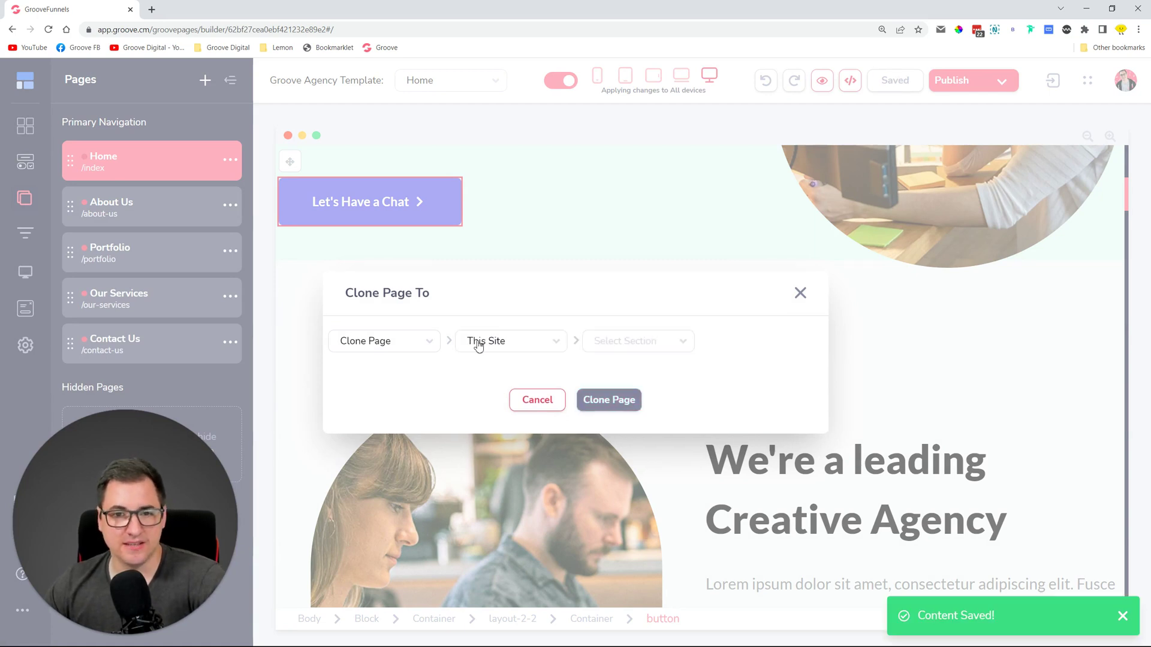
click(477, 342)
click(429, 385)
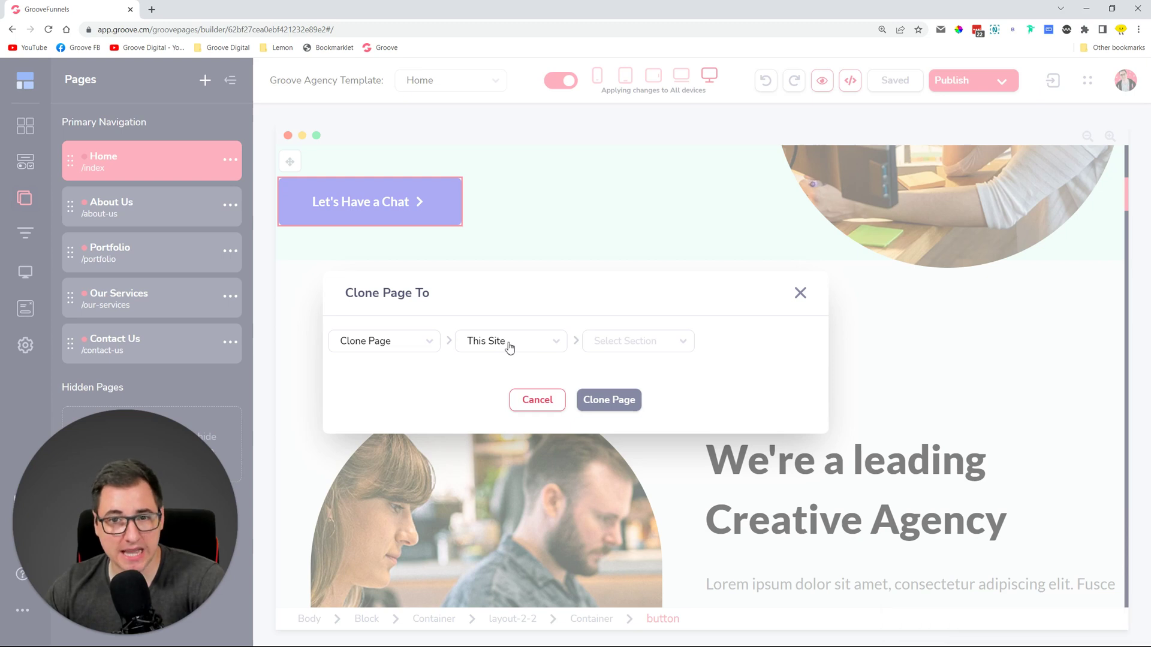
click(635, 343)
click(642, 341)
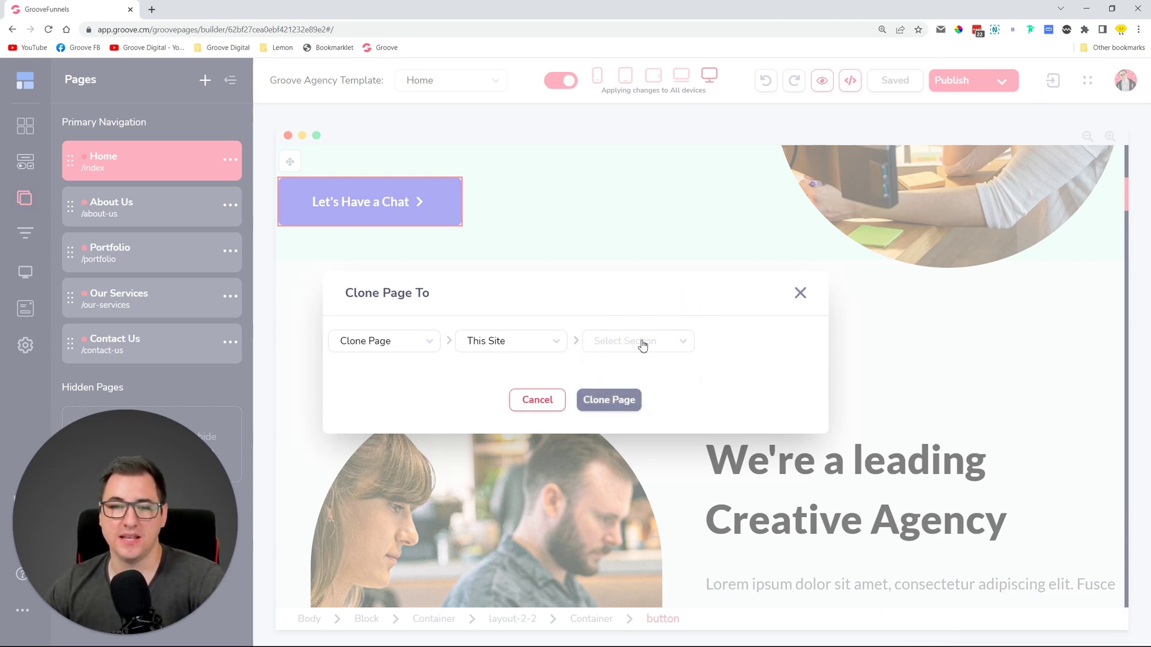
click(509, 342)
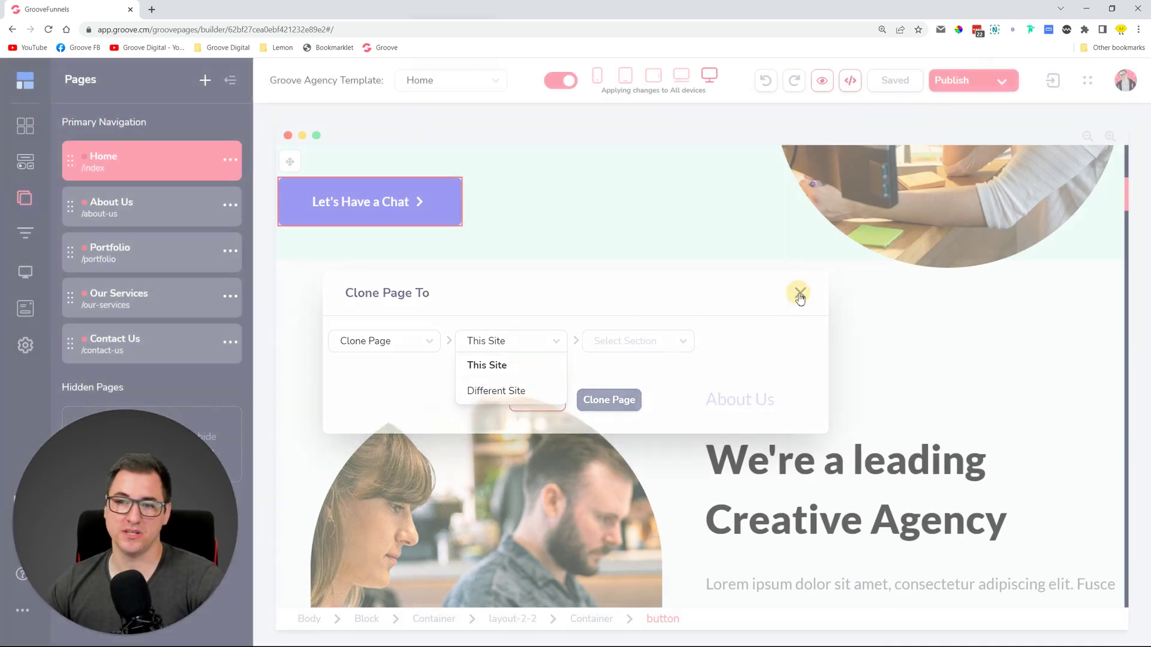
click(799, 293)
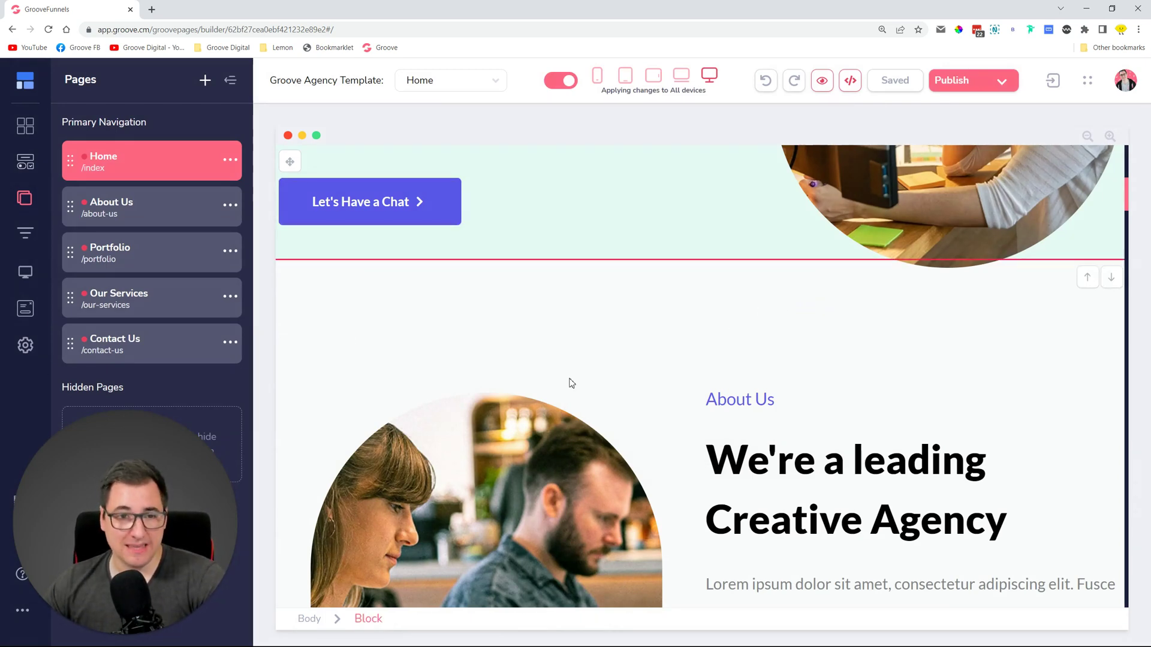
scroll(786, 345, up, 5)
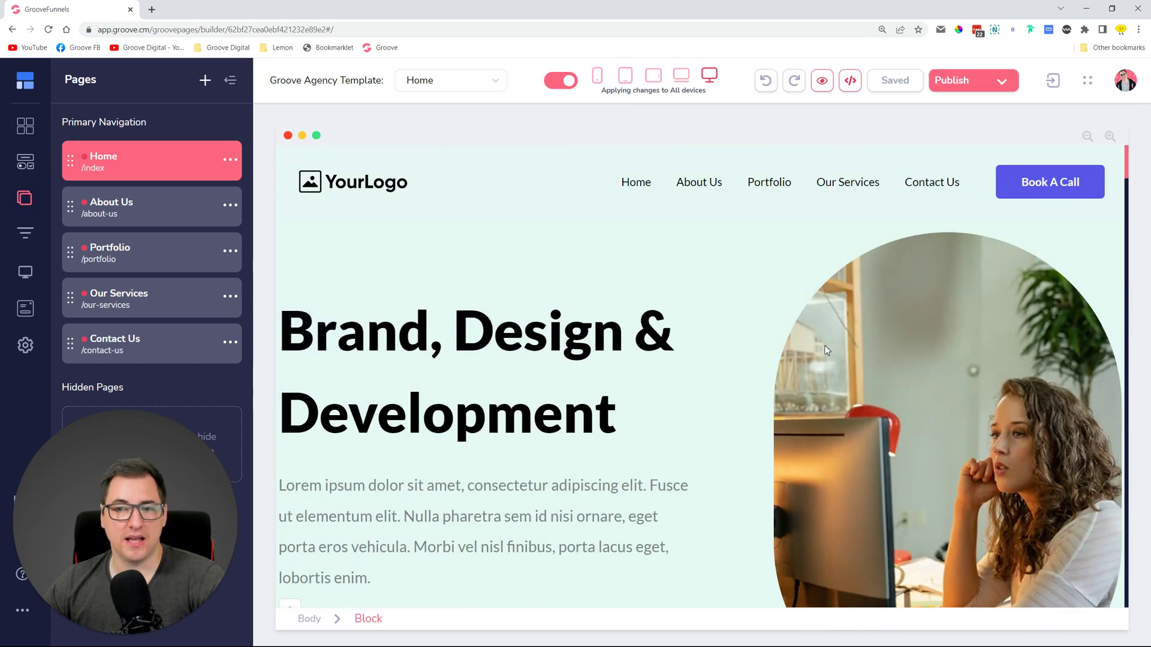
click(826, 349)
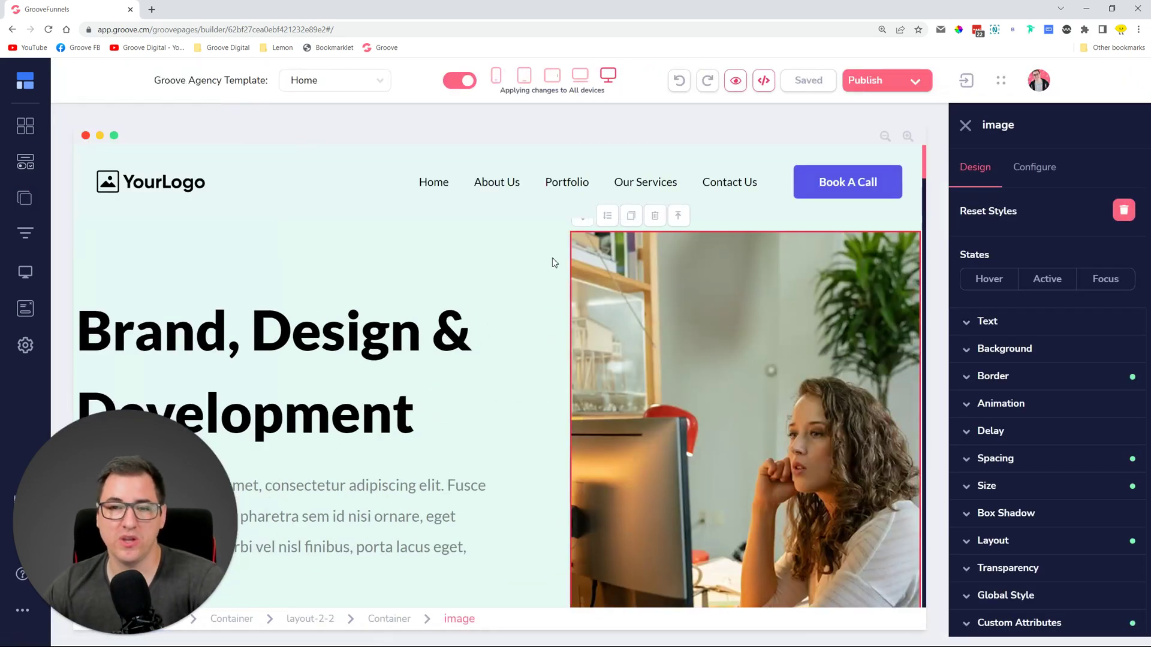
click(1046, 167)
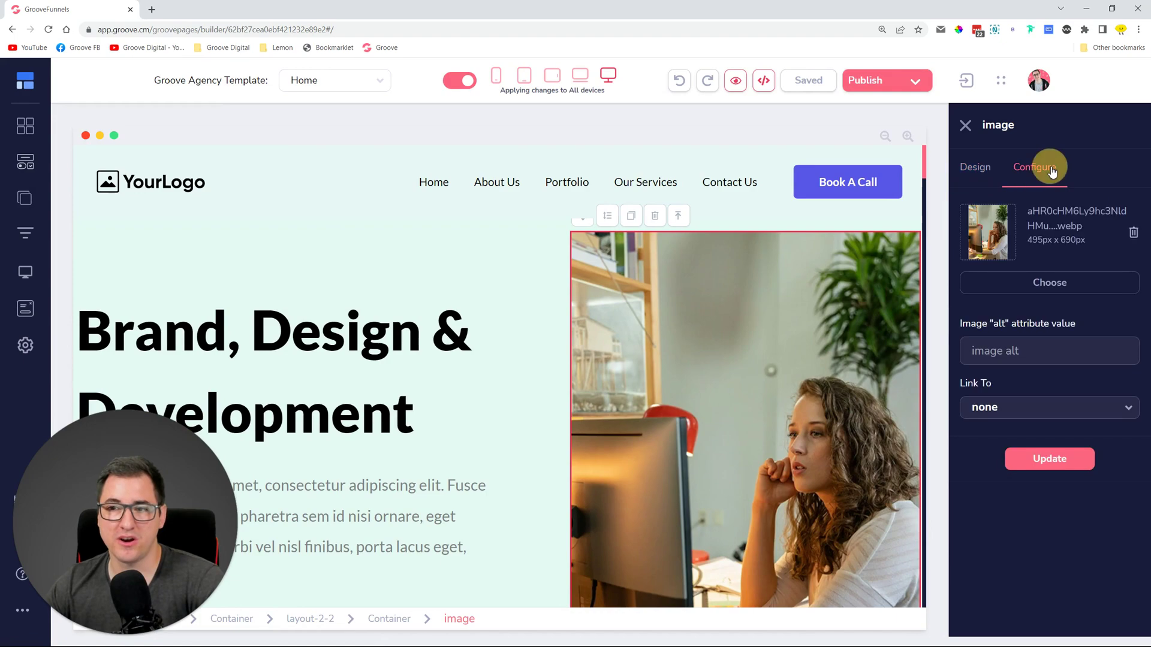
click(1043, 281)
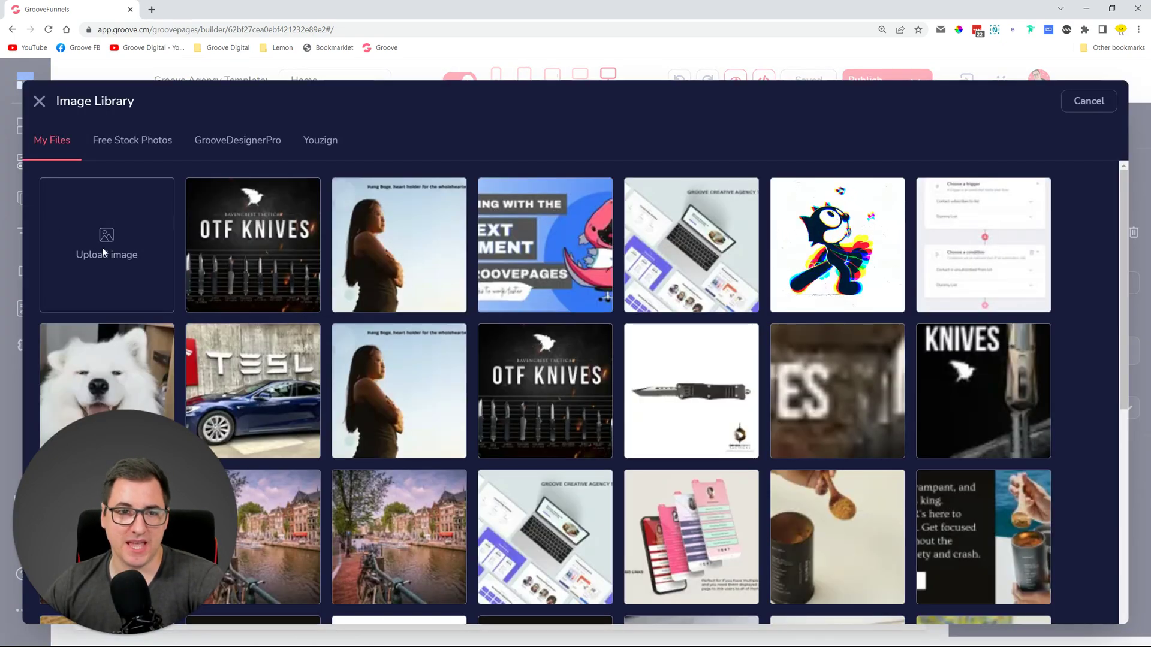
click(102, 247)
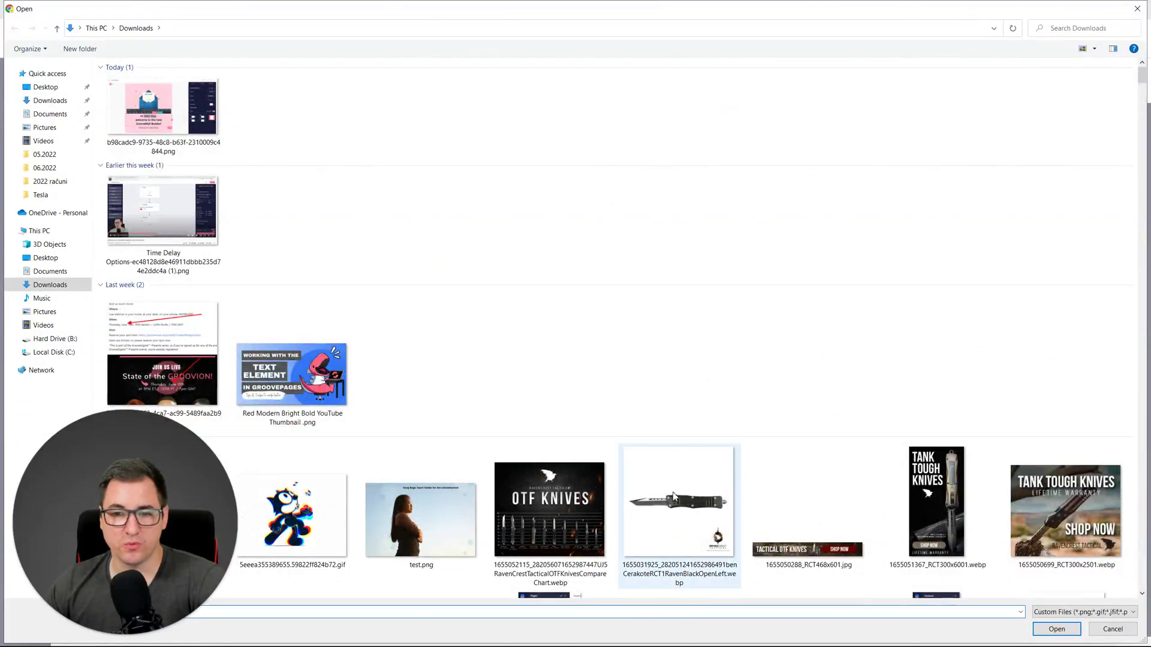
click(1058, 499)
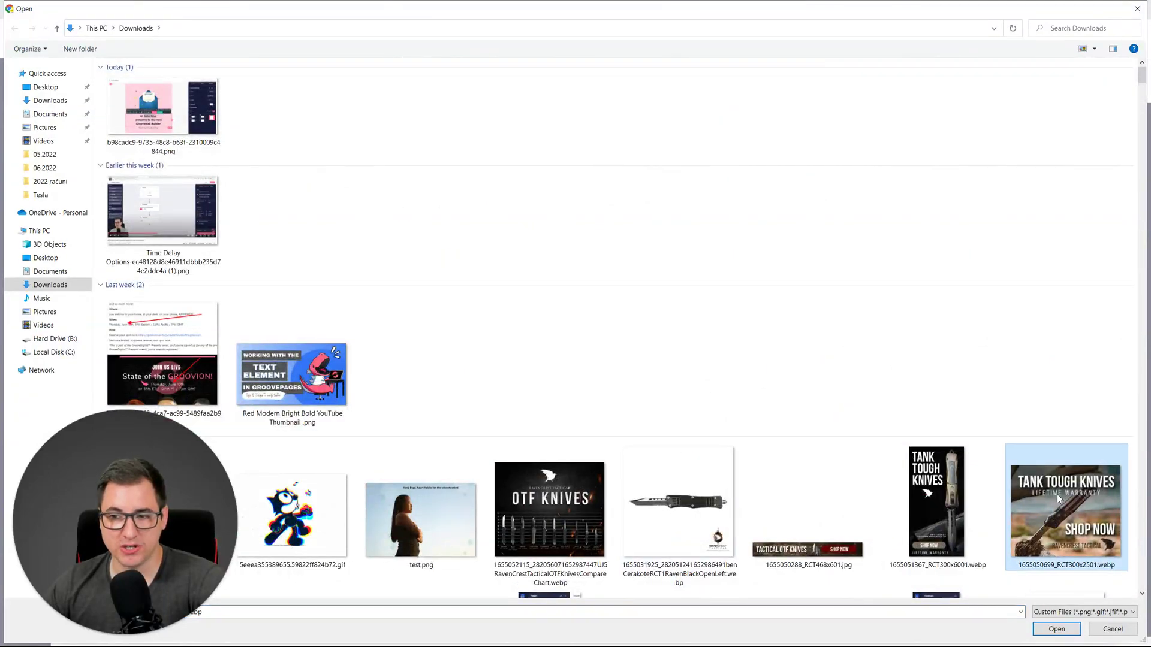
click(1052, 634)
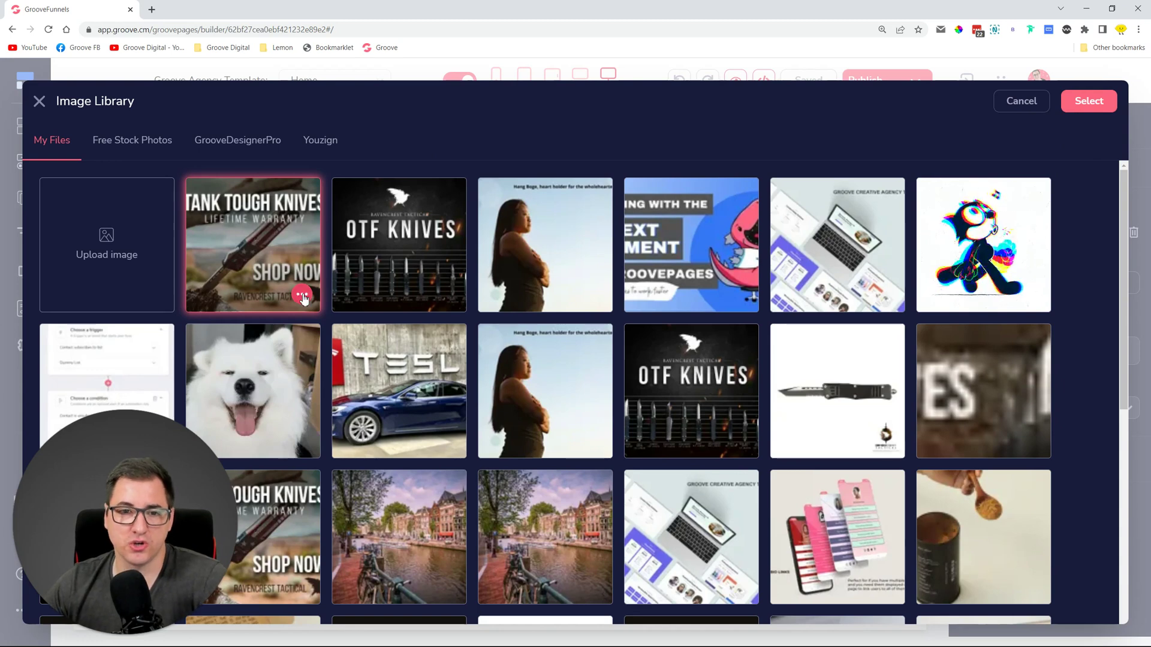
Open the uploaded knife image for cropping and trim its right side to about 178 px wide.
click(303, 239)
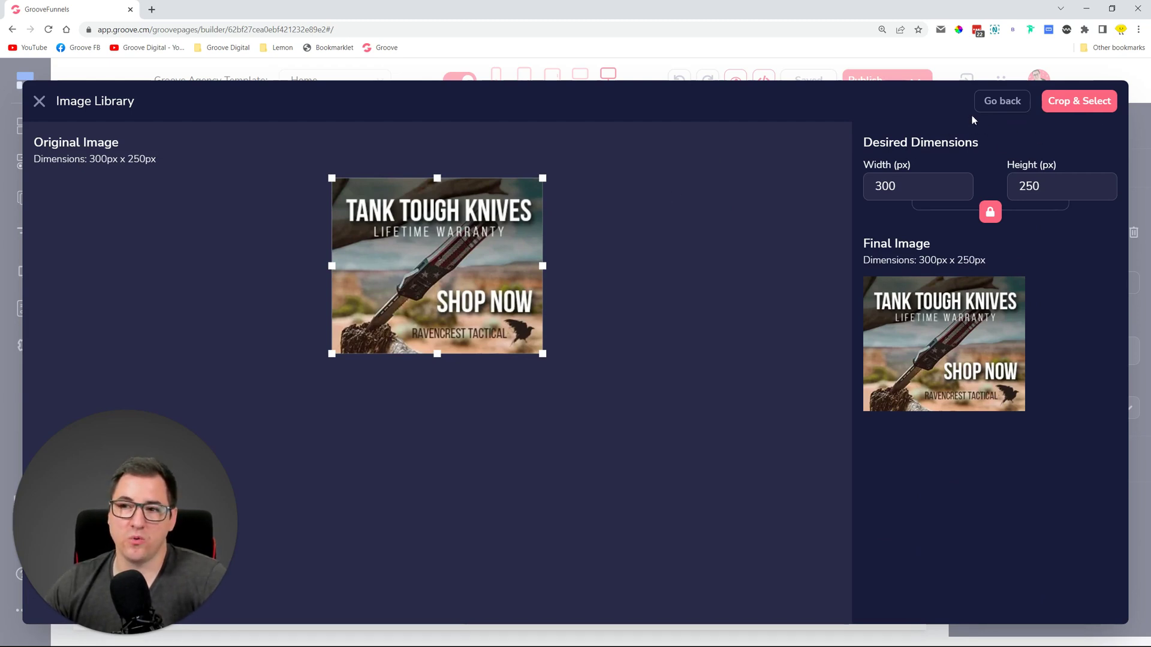
click(986, 103)
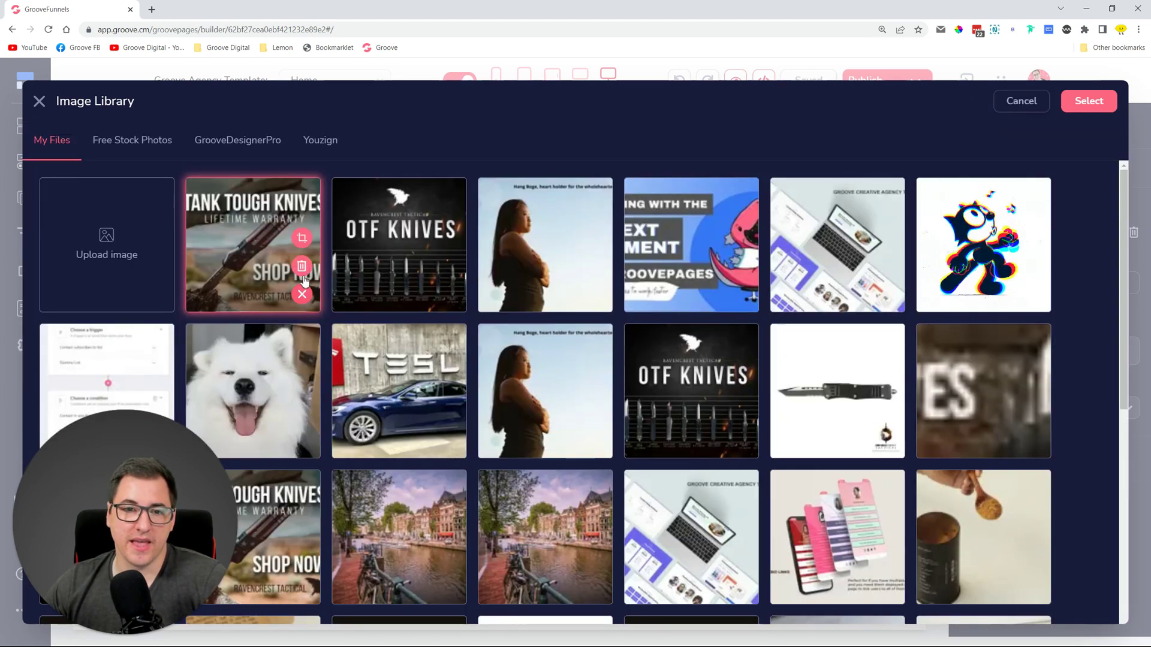
click(302, 238)
drag(536, 259, 456, 259)
Set the cropped image's desired width to 150 px with the aspect ratio locked.
click(876, 188)
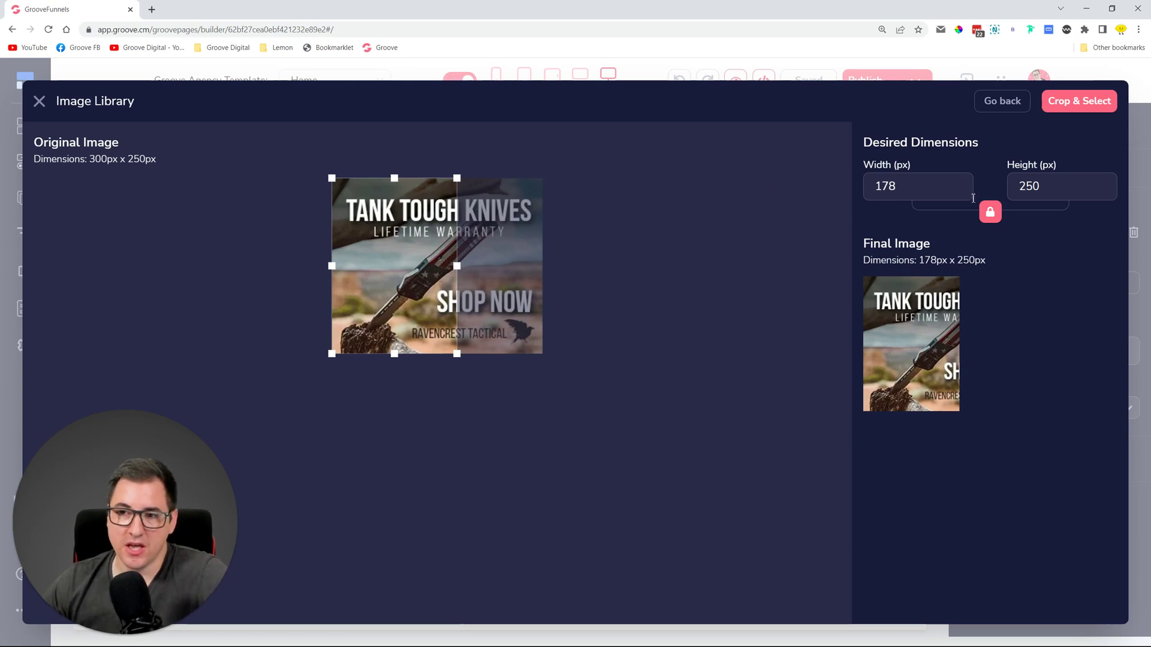
double_click(867, 184)
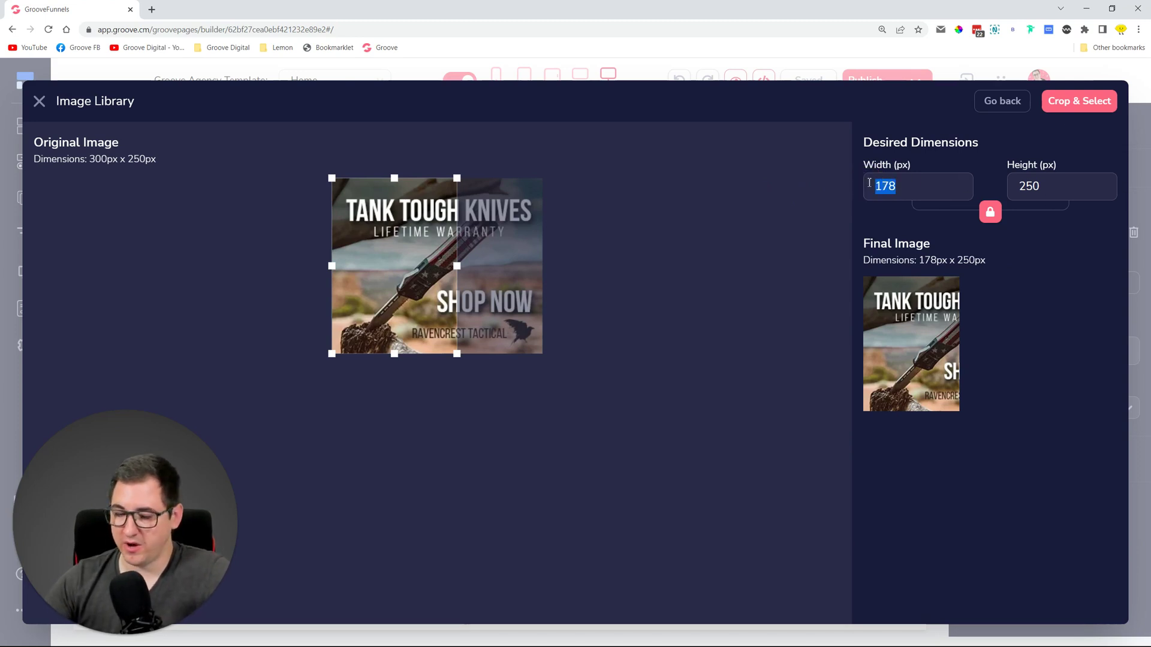
text(150)
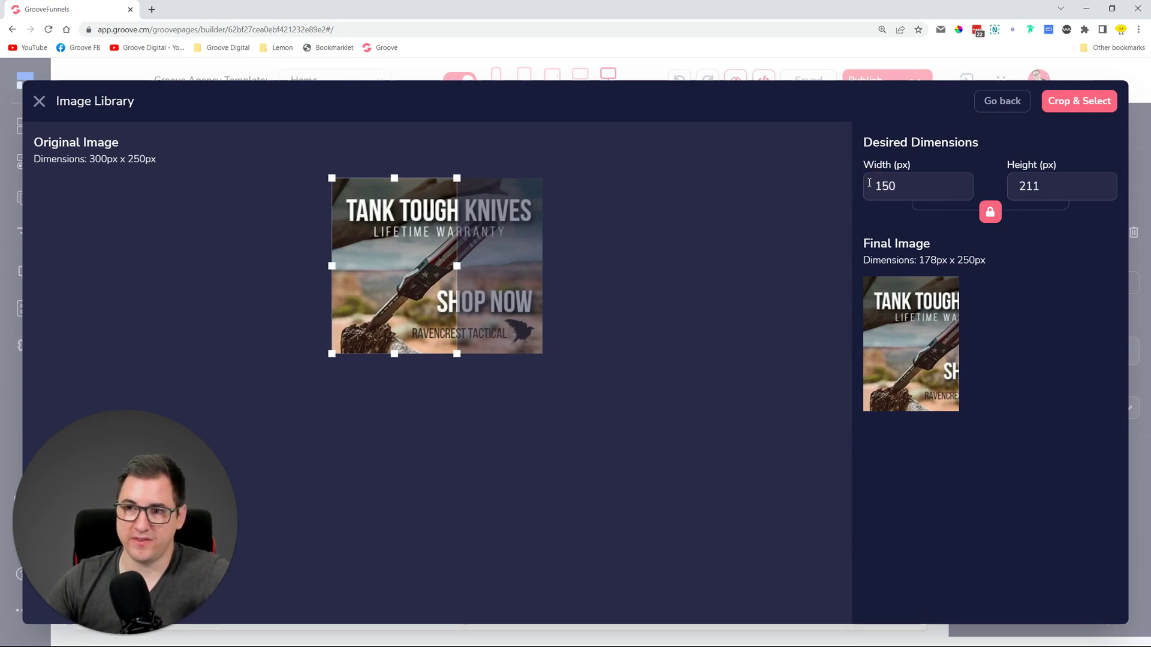
Unlock the aspect ratio of the desired dimensions and set only the width to 175 px.
double_click(1050, 187)
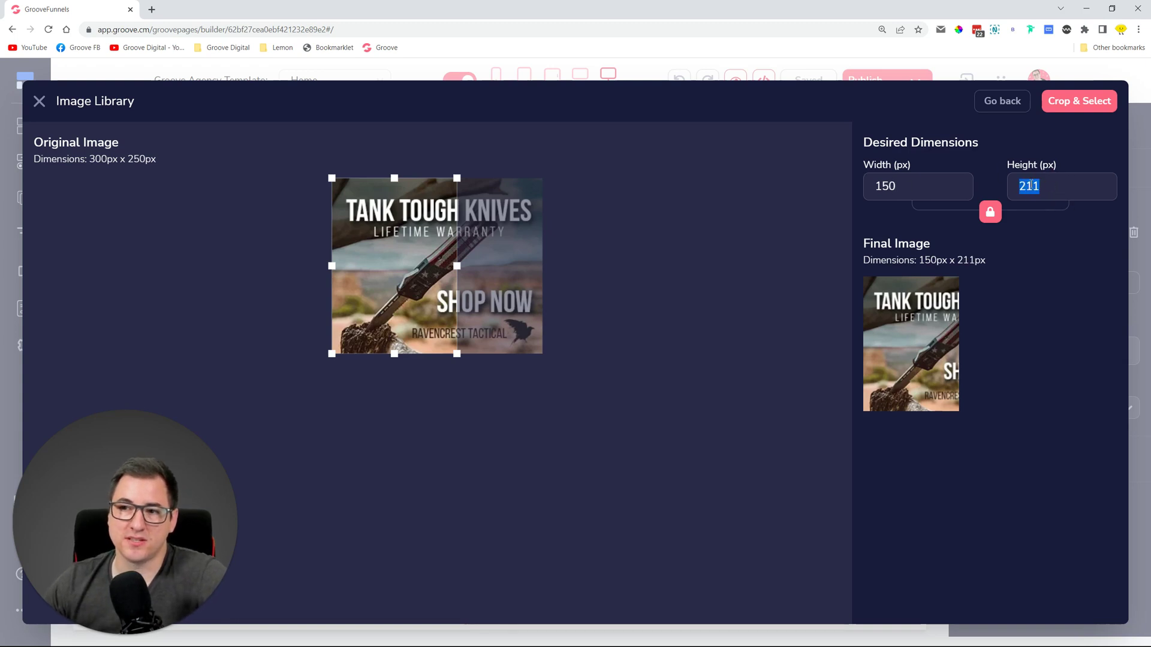
click(991, 212)
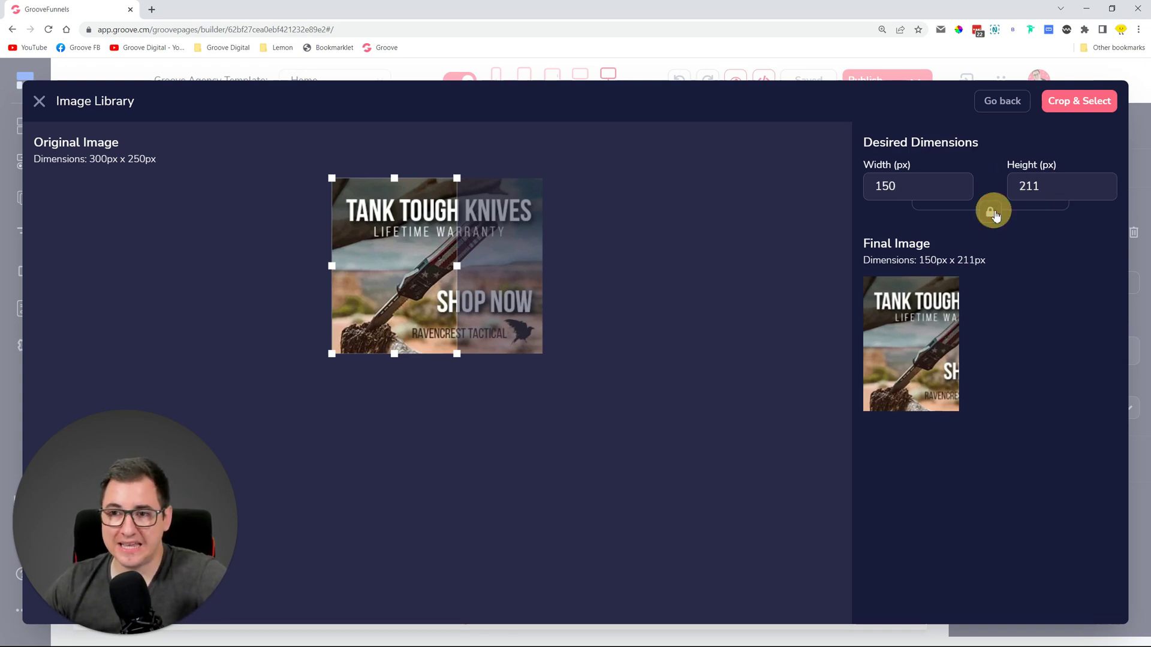
double_click(865, 191)
text(175)
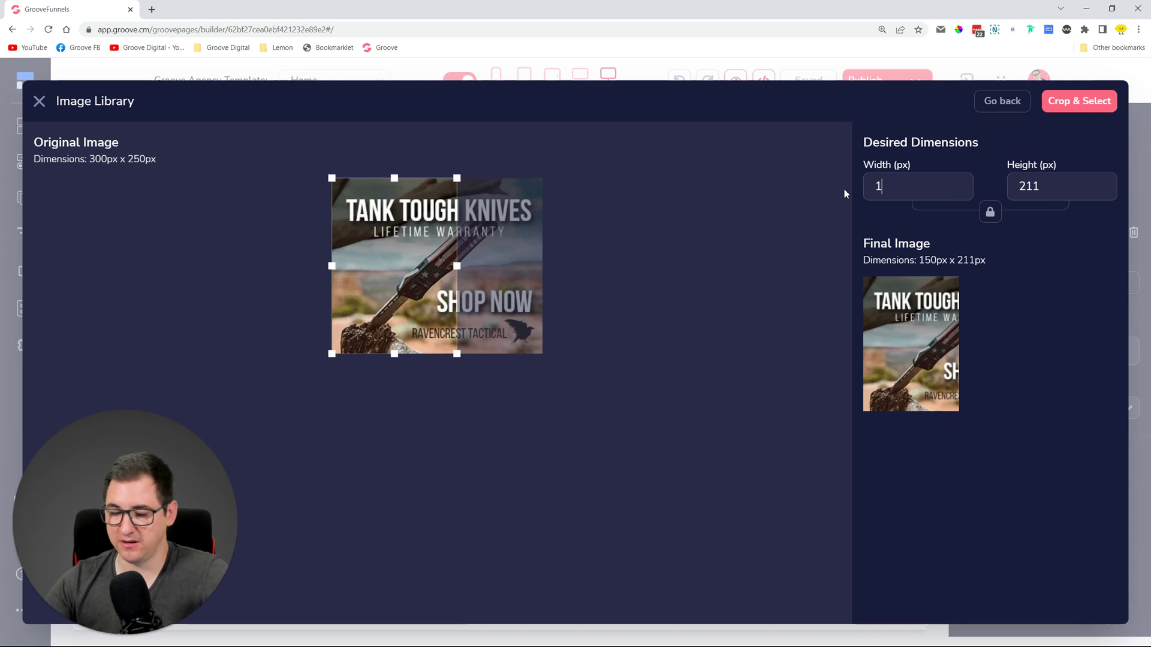
double_click(1050, 187)
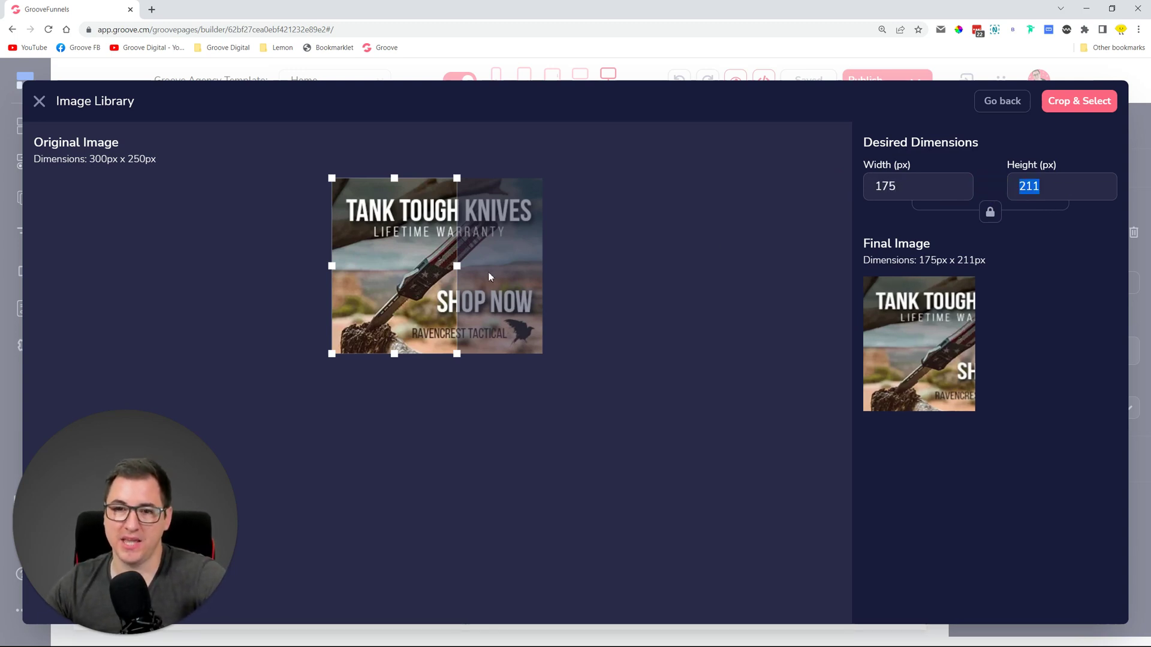
Extend the crop area back over the whole knife image, 300 by 250 px.
drag(464, 271, 653, 281)
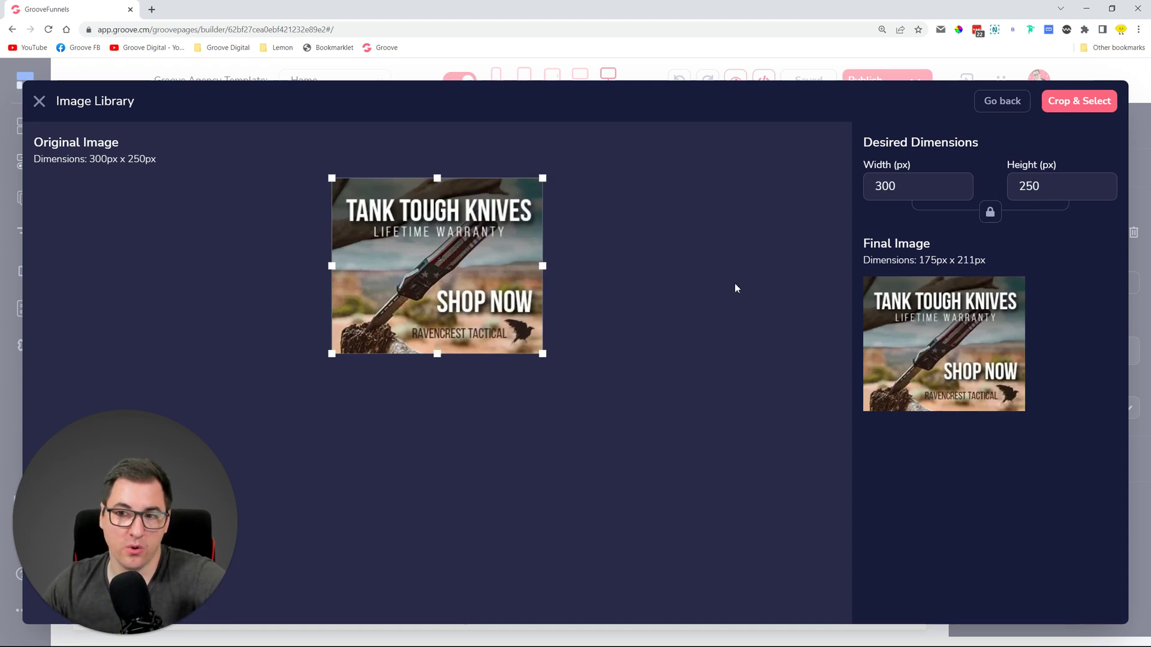
Lock the aspect ratio of the desired dimensions, and leave the image library without applying the crop.
click(990, 212)
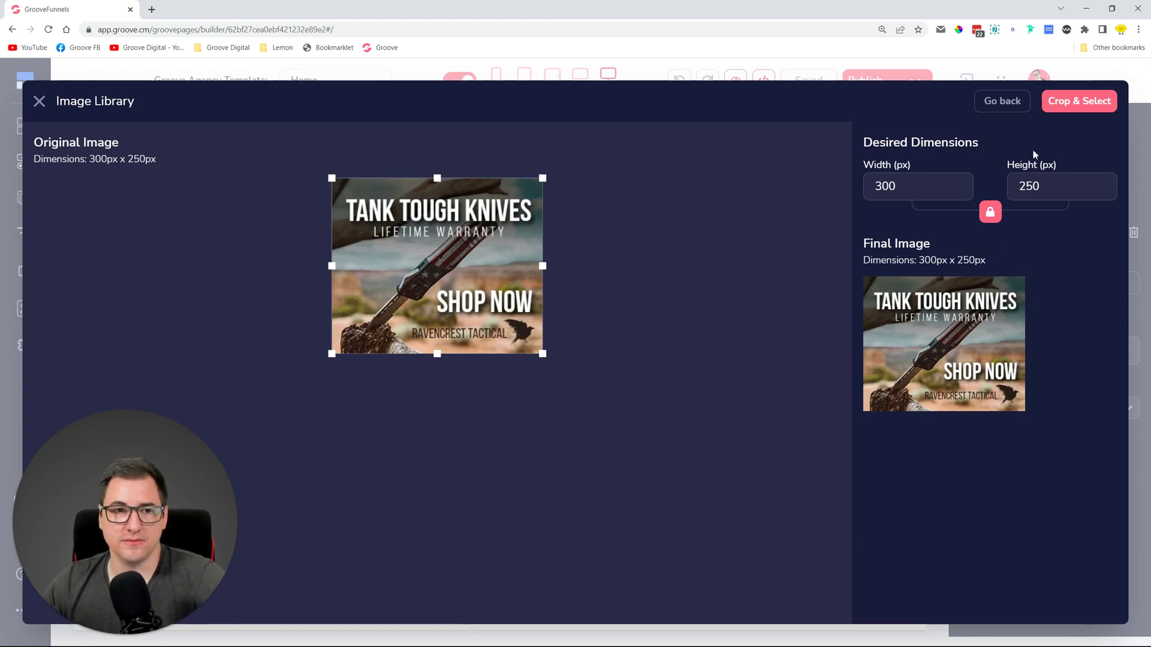
click(1024, 101)
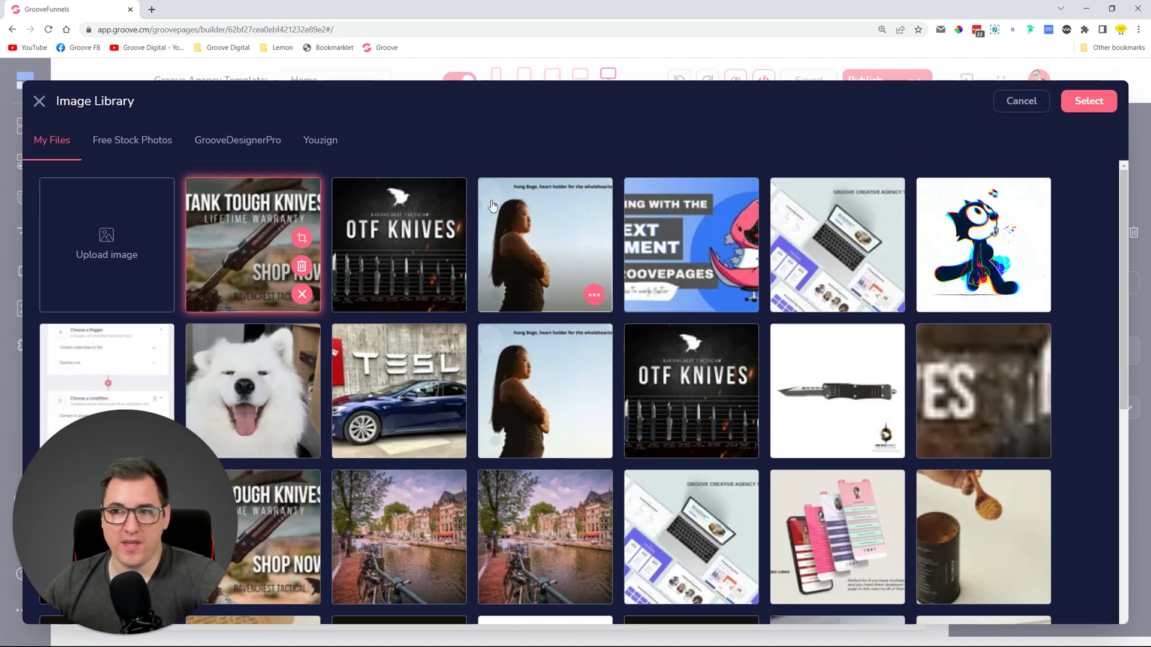
click(1008, 108)
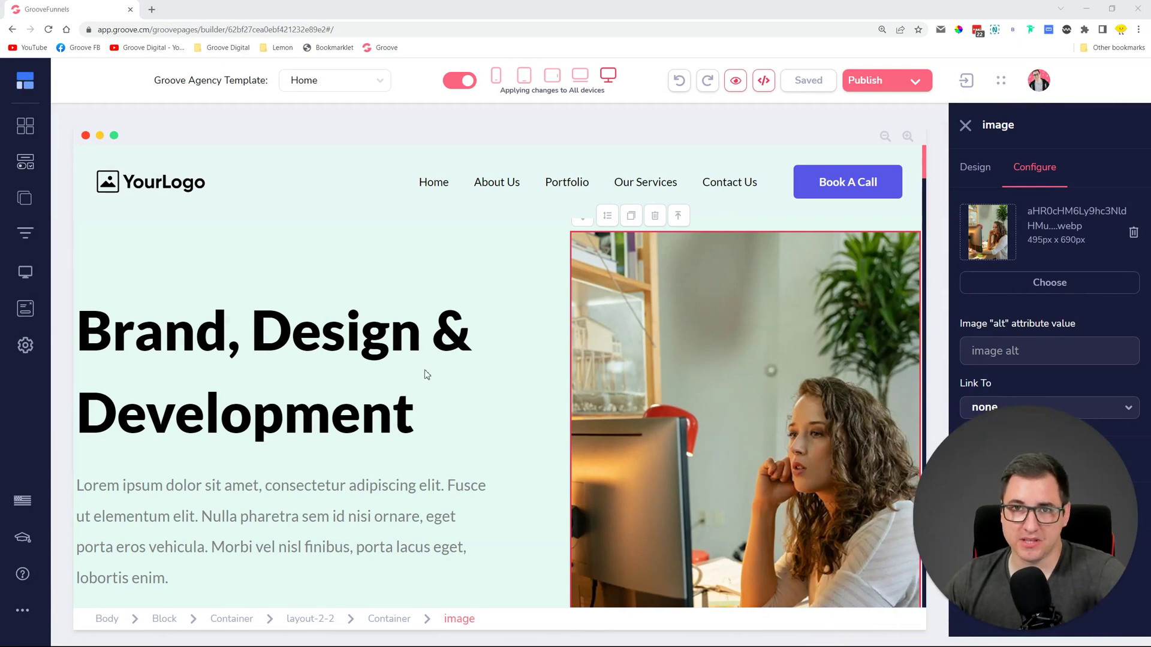
Add a new popup from the black "ARE YOU IN?" email sign-up template and open its settings.
click(26, 308)
click(207, 80)
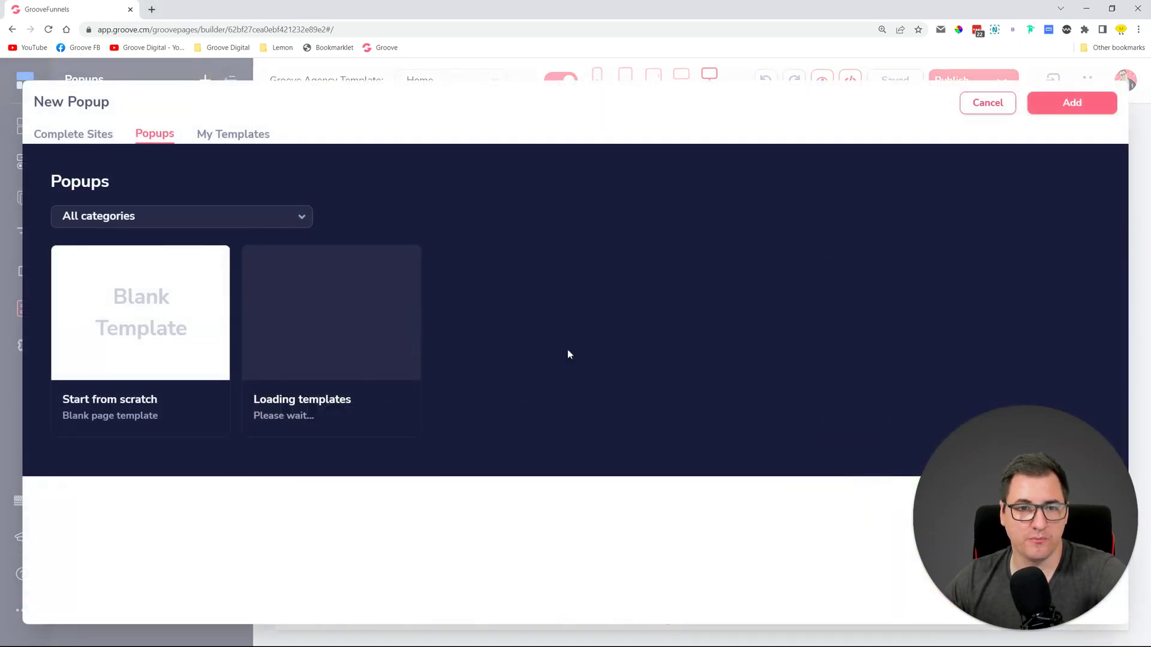
click(378, 341)
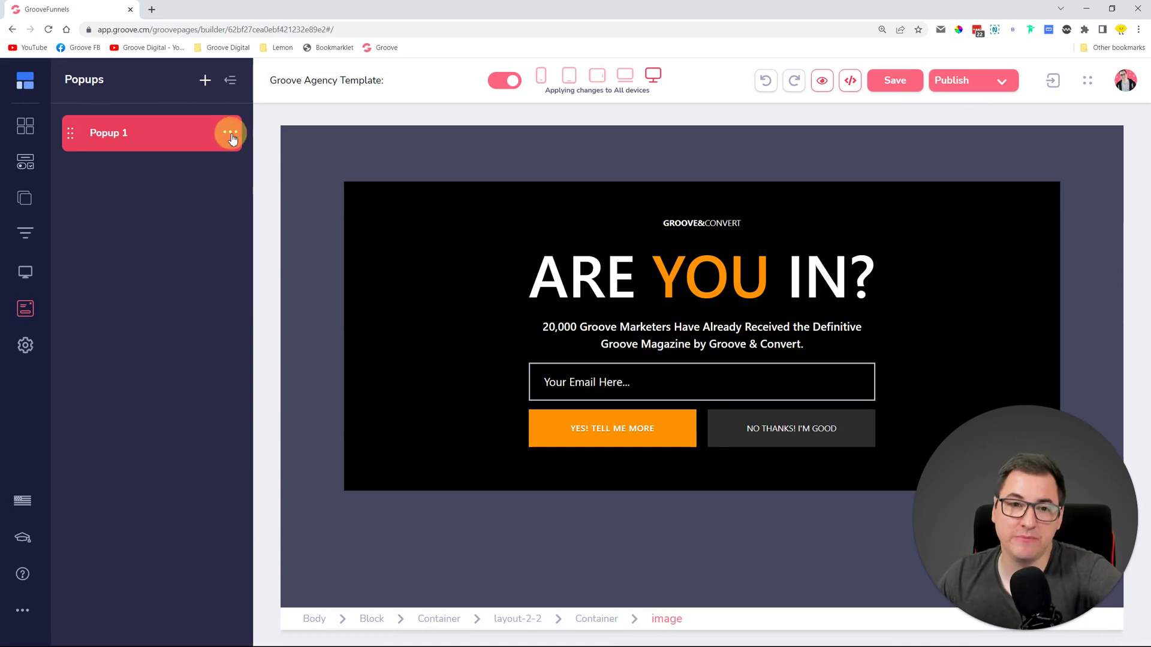
click(232, 137)
click(87, 169)
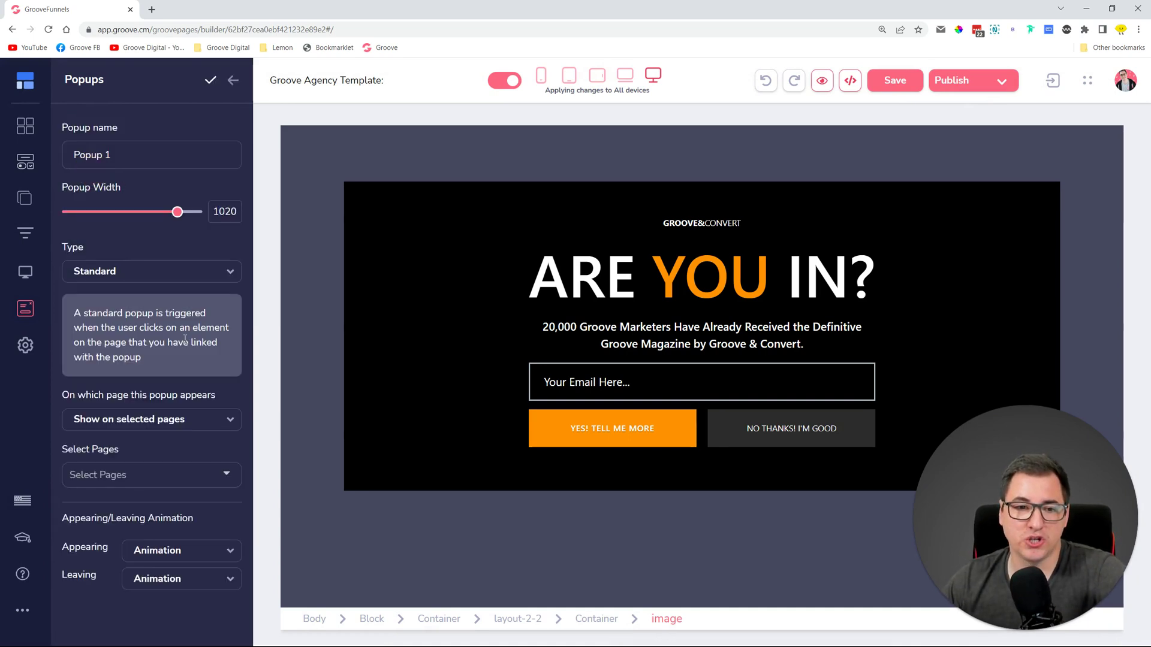
Set the popup to appear on the Home, About Us, Portfolio, Our Services and Contact Us pages.
click(179, 470)
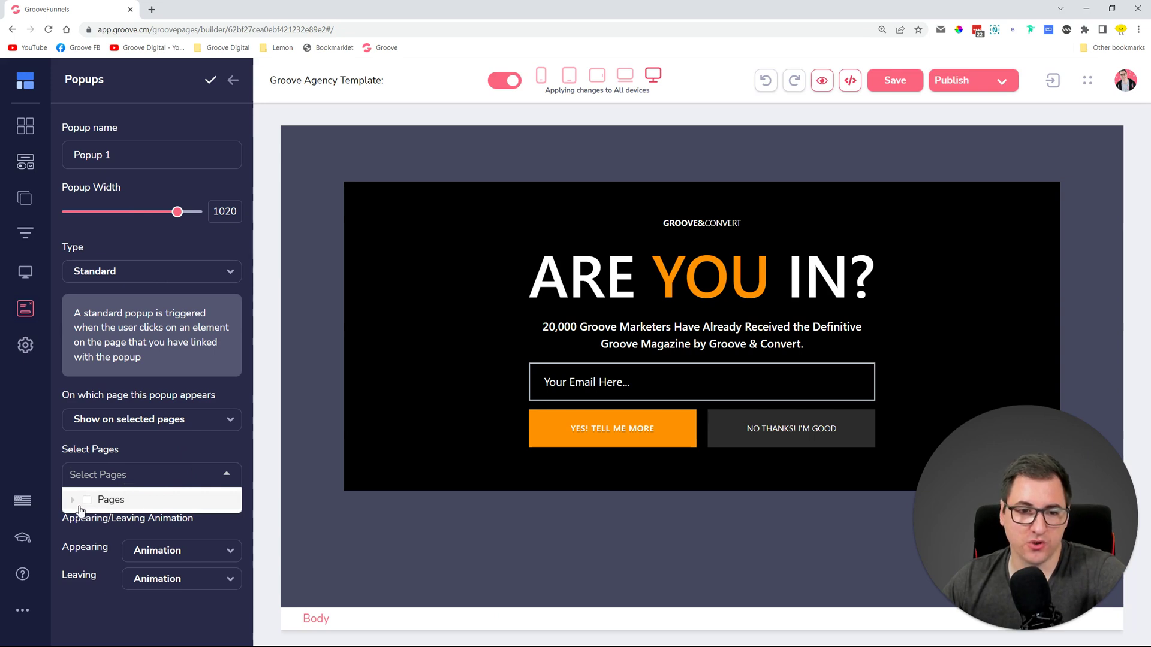
click(73, 500)
click(87, 514)
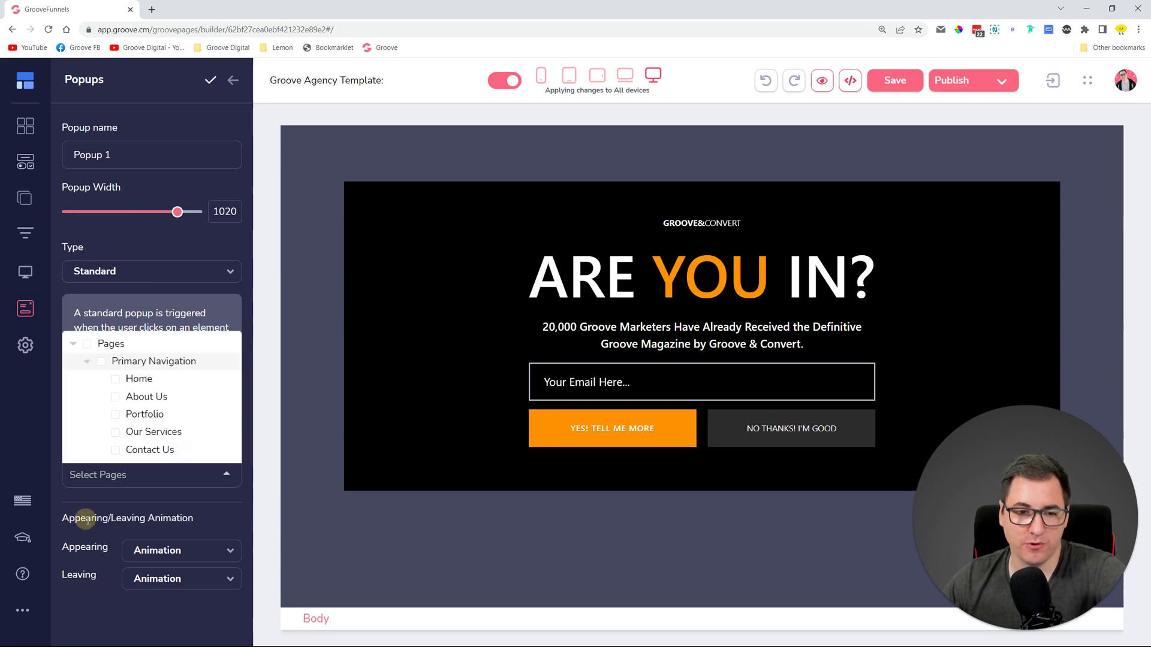
click(115, 379)
click(115, 397)
click(115, 414)
click(115, 431)
click(115, 449)
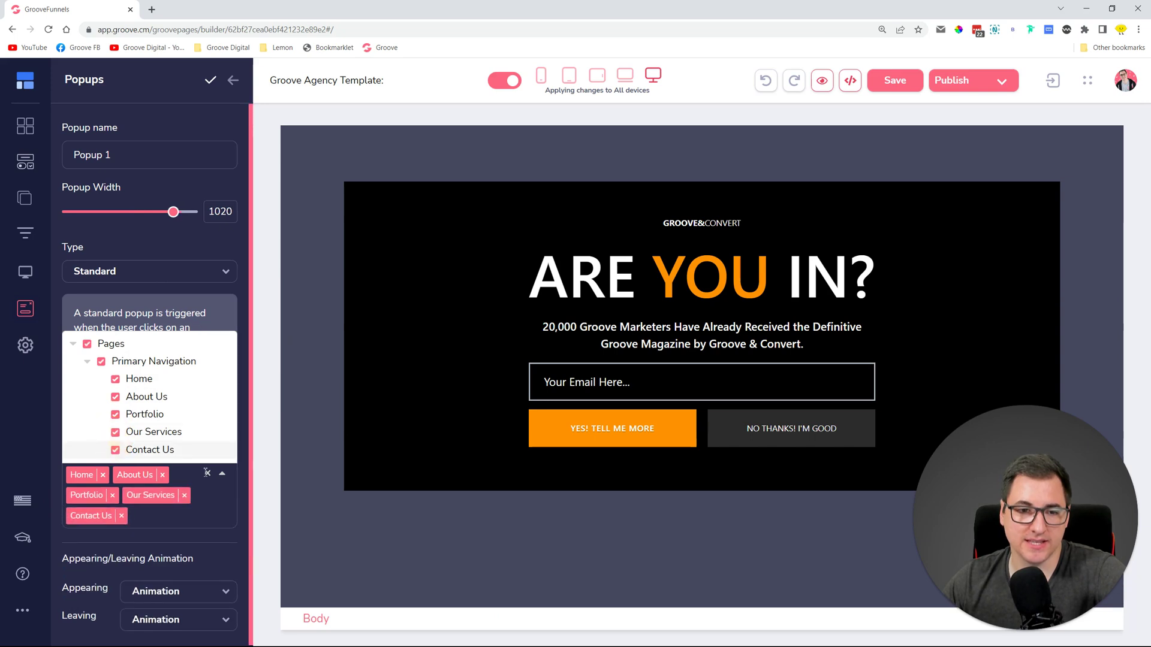
click(239, 312)
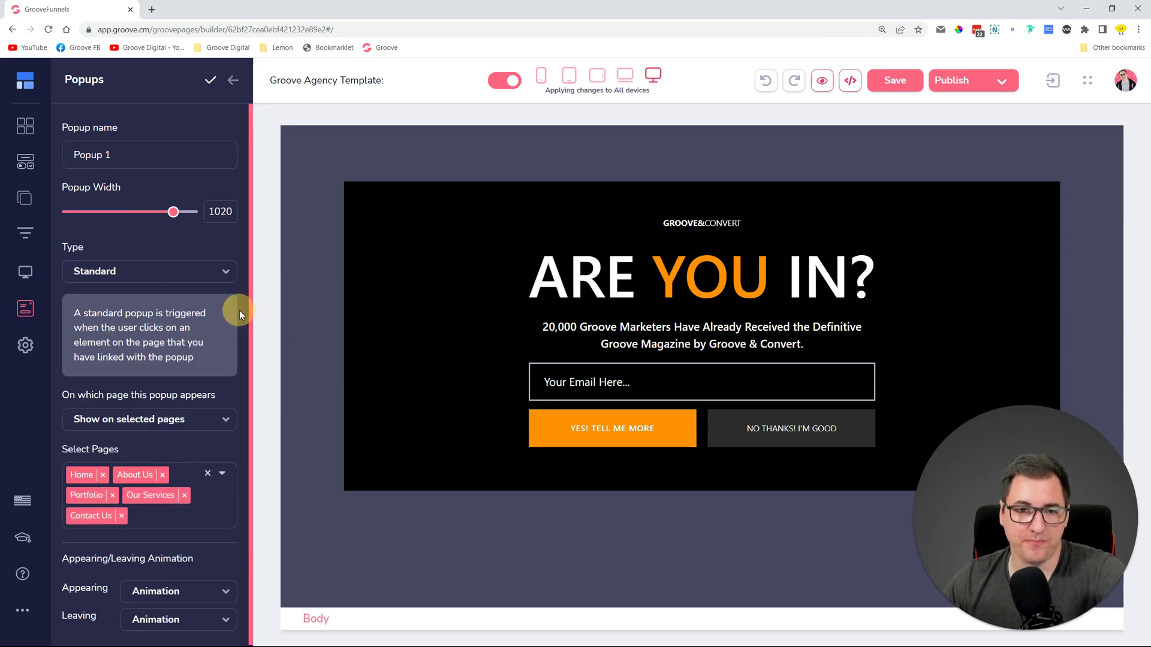
Clear all pages from the popup's page selection.
click(223, 476)
click(222, 473)
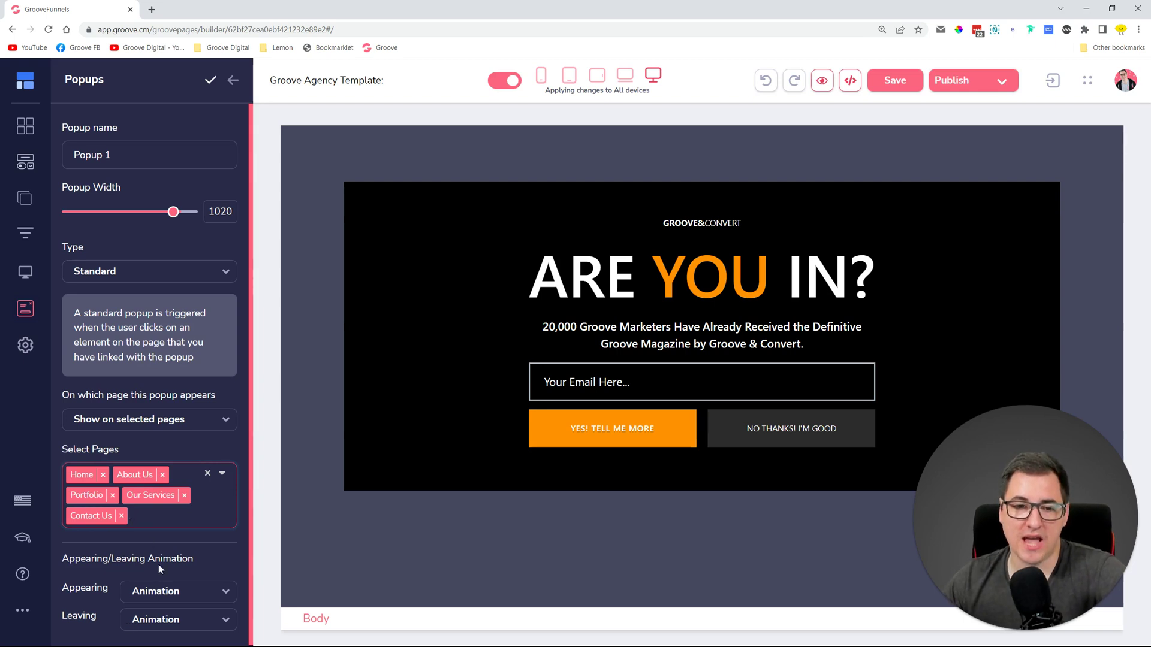
click(208, 474)
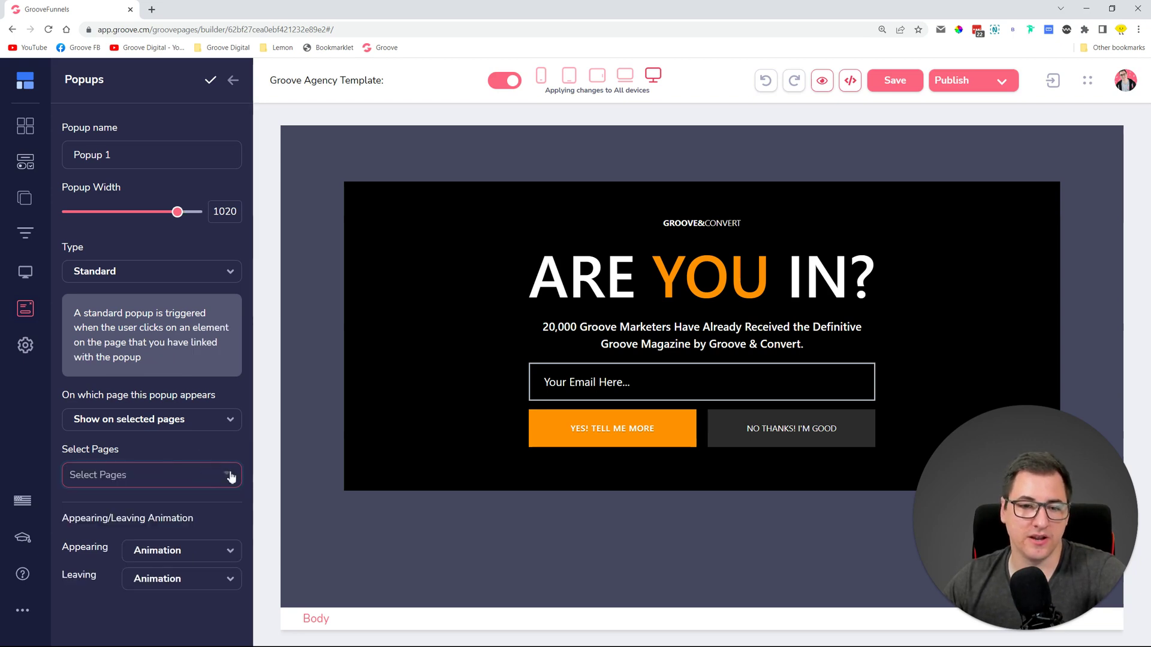
click(230, 476)
click(246, 473)
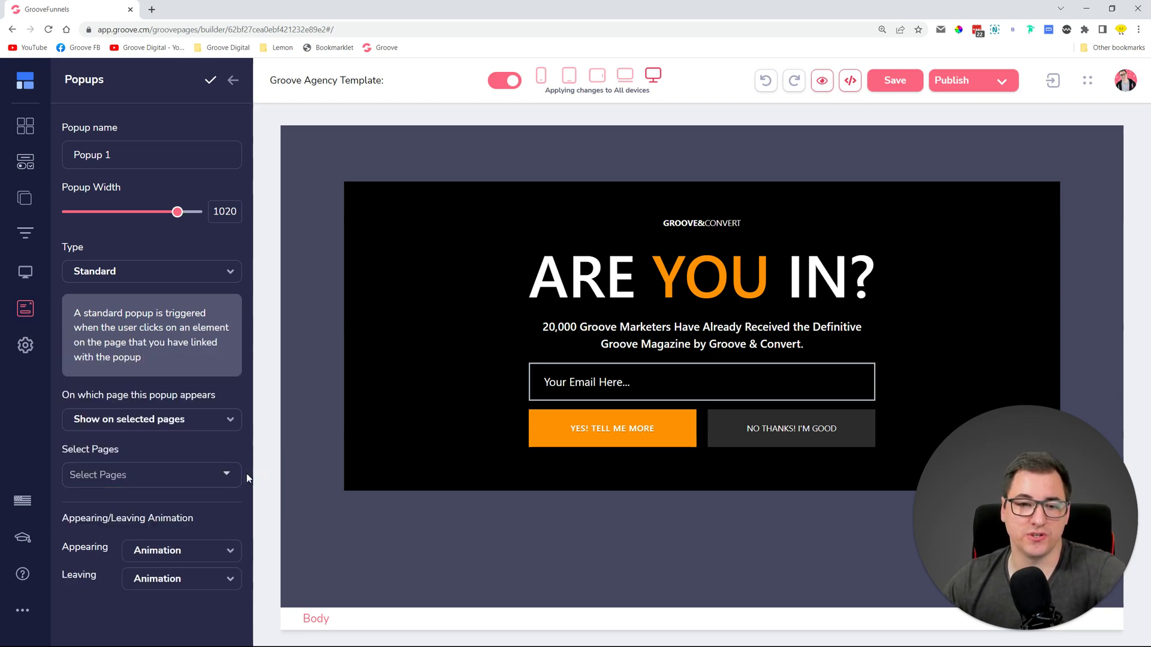
Choose Home as the only page on which the popup appears.
click(90, 479)
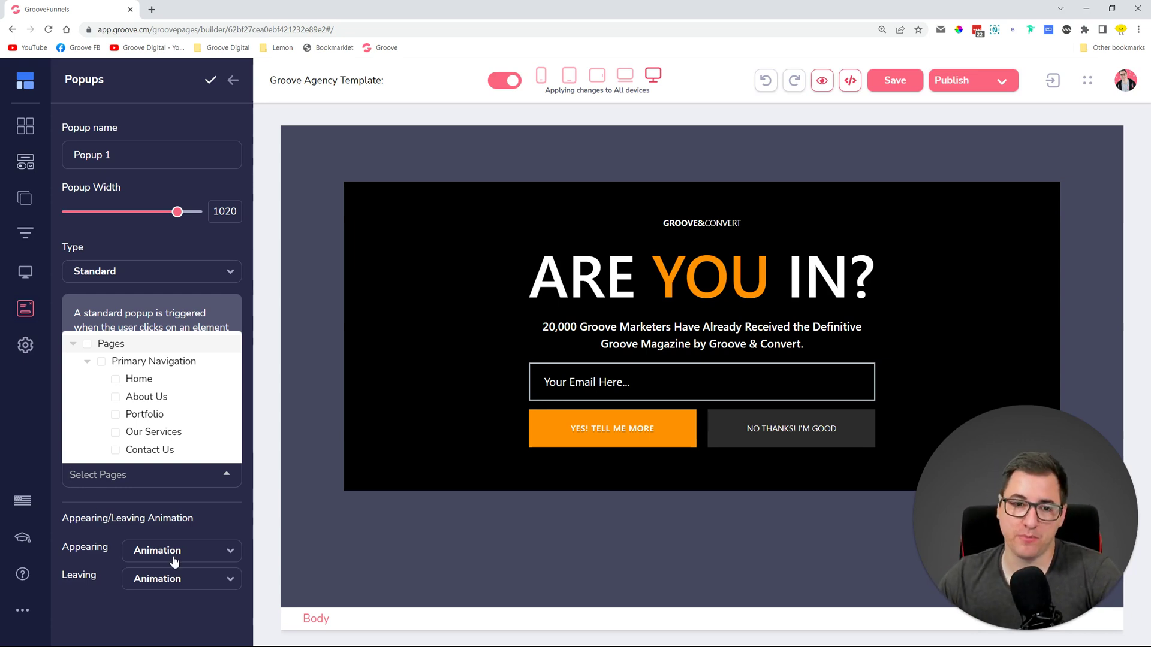
click(251, 475)
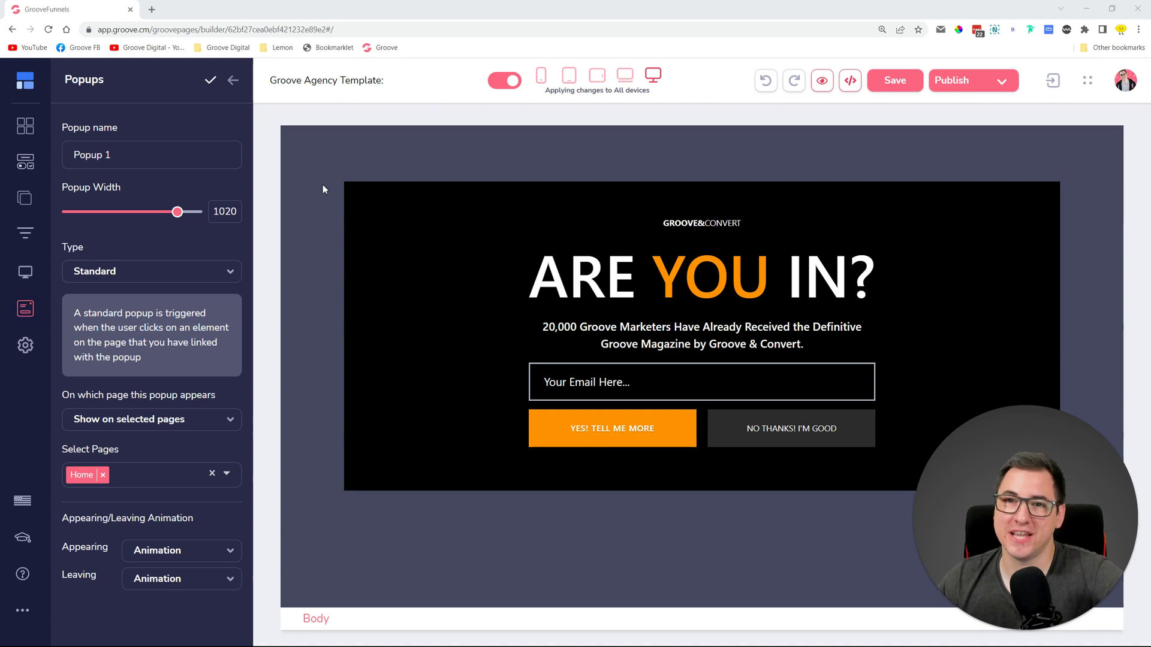
click(359, 171)
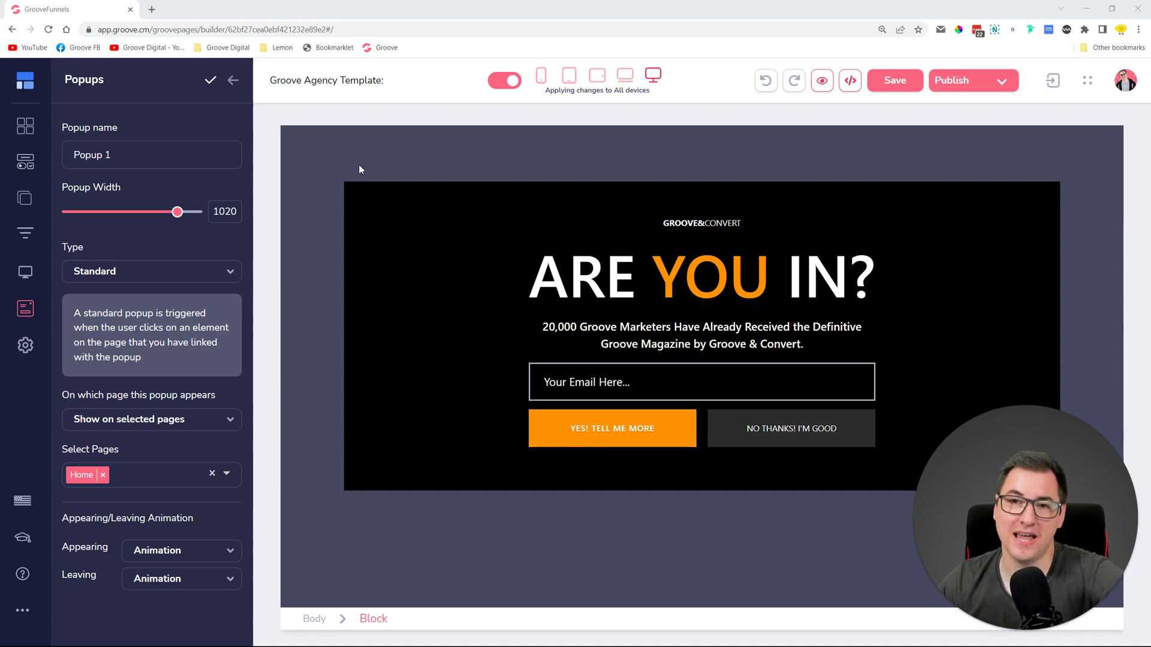
click(301, 234)
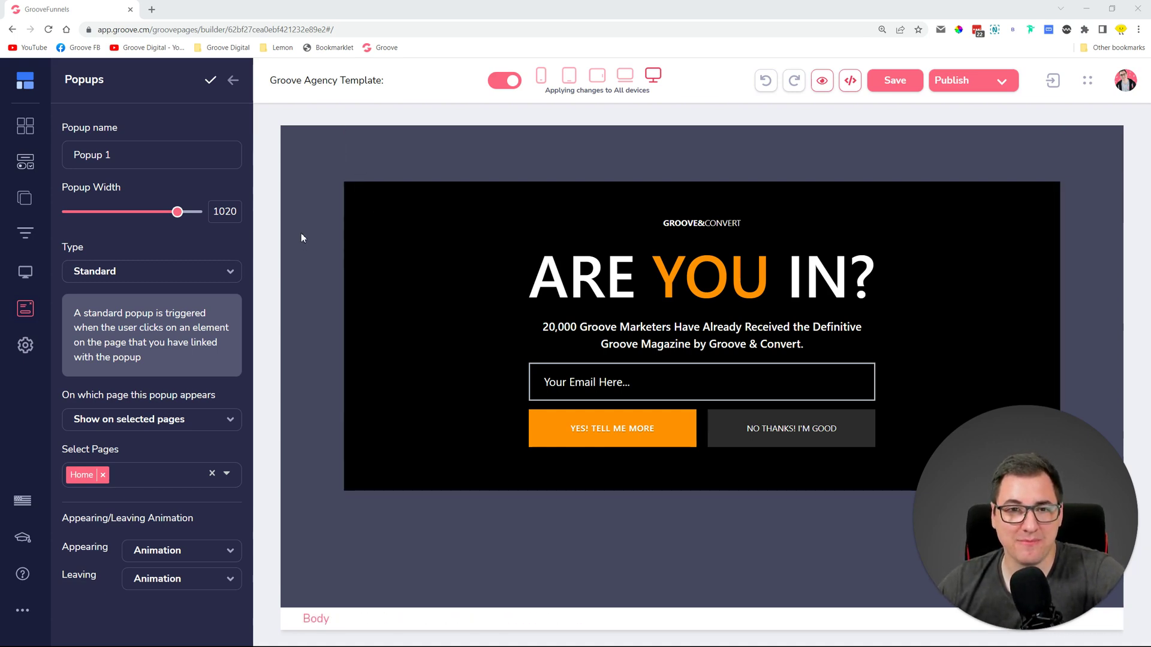